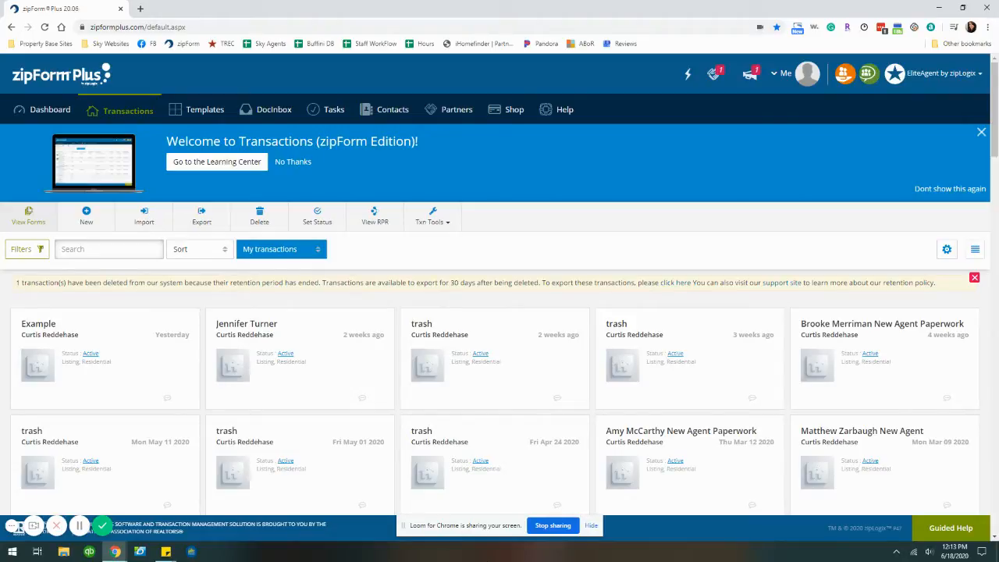
# Review the recommended buyer and seller form lists on the Sky Realty Wiki's Zip Forms page under Specialized Knowledge, and close the wiki.
pyautogui.moveTo(998, 46); pyautogui.dragTo(626, 11)
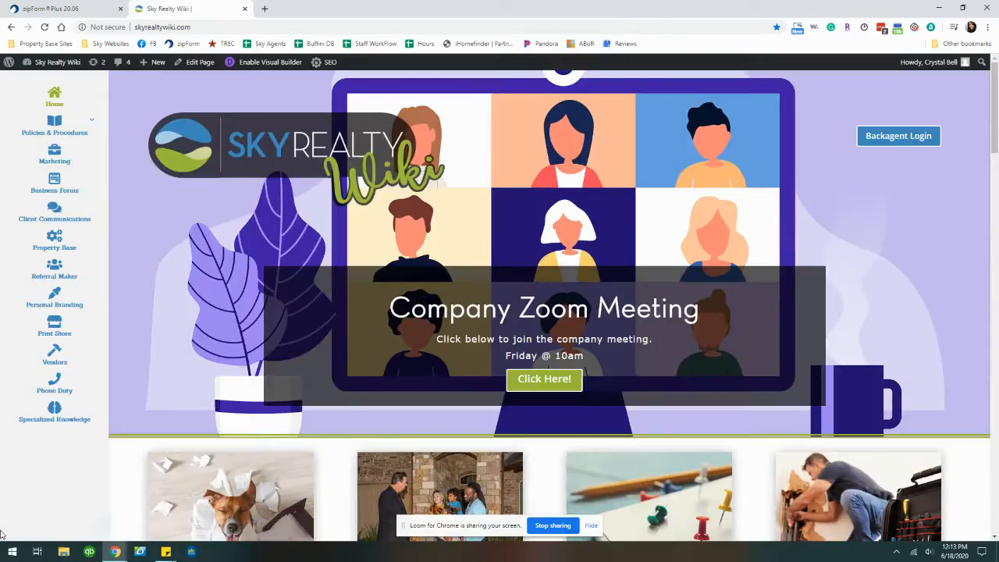
pyautogui.click(56, 416)
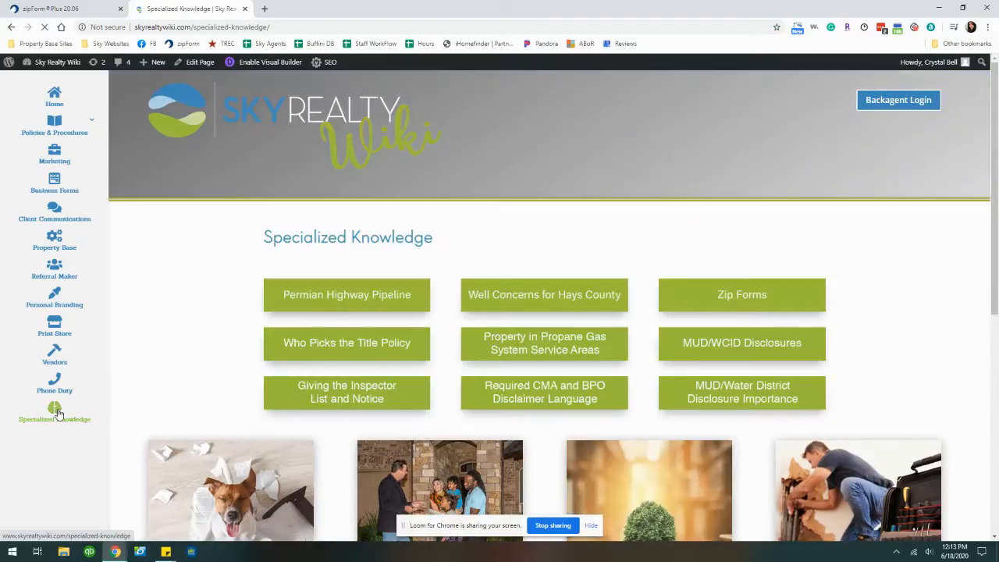
pyautogui.click(754, 300)
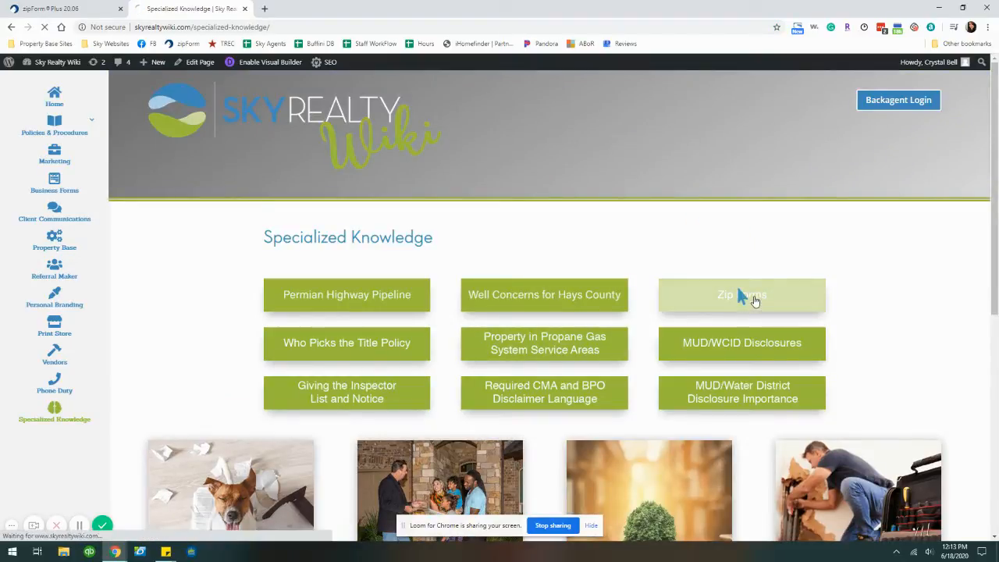
pyautogui.scroll(-3, 817, 326)
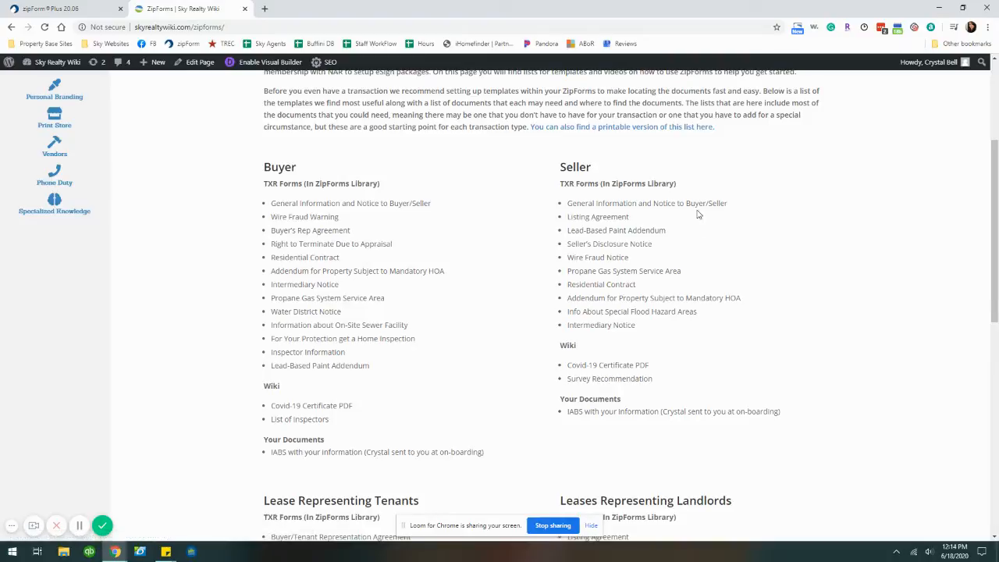
pyautogui.click(244, 8)
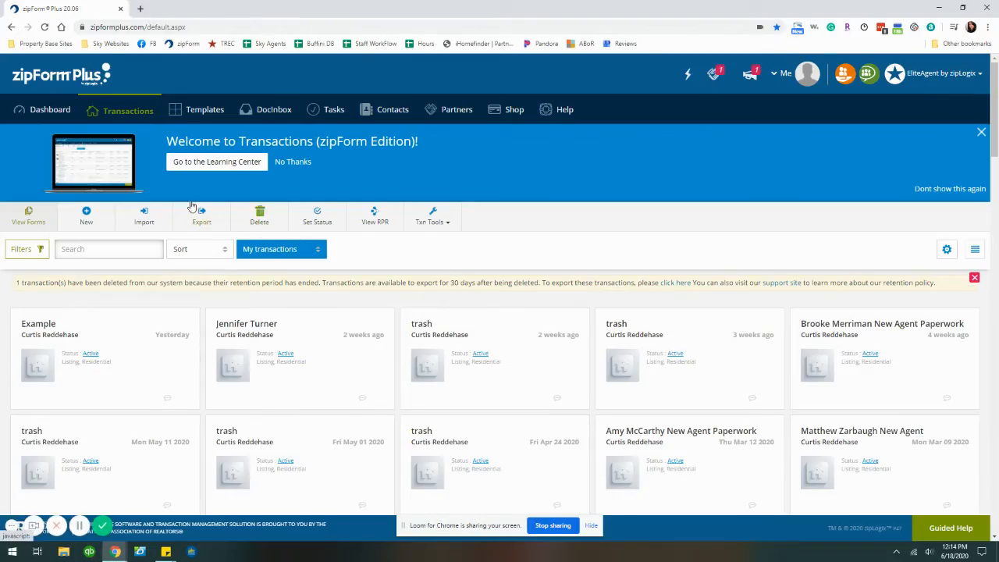
# Create a new listing template named Seller, category Residential, automatically applied to new Listing/Residential transactions.
pyautogui.click(202, 111)
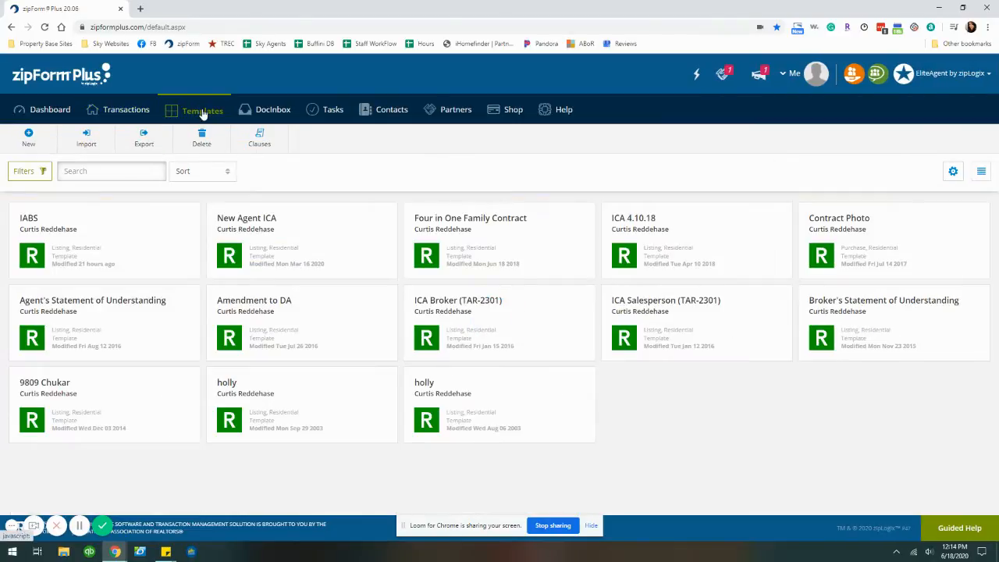
pyautogui.click(28, 137)
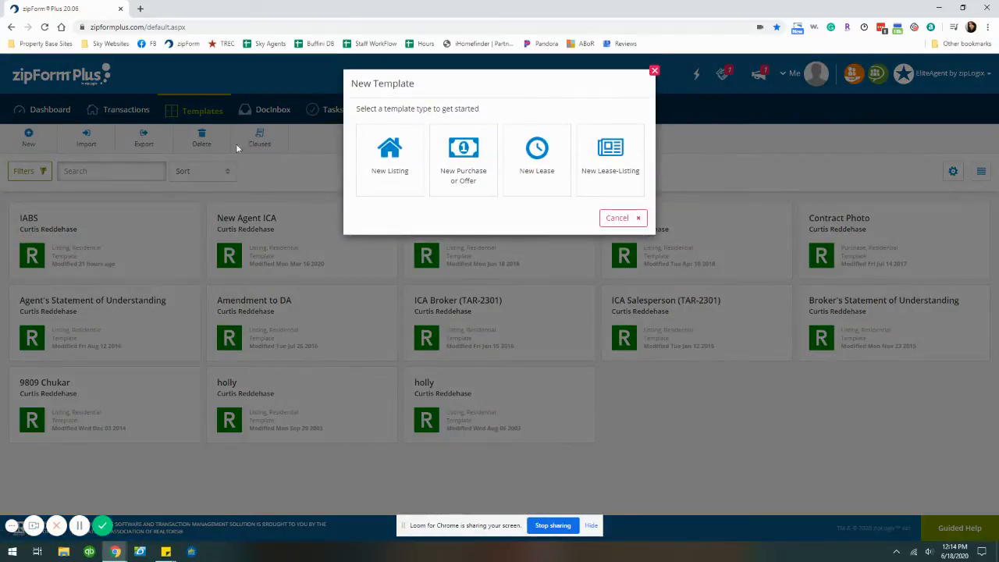
pyautogui.click(389, 164)
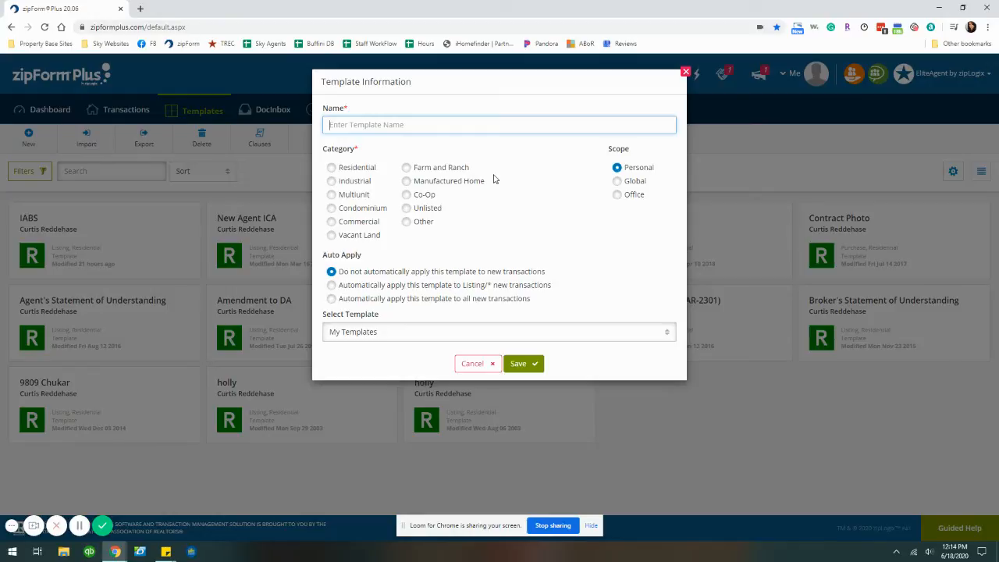
pyautogui.write('Seller')
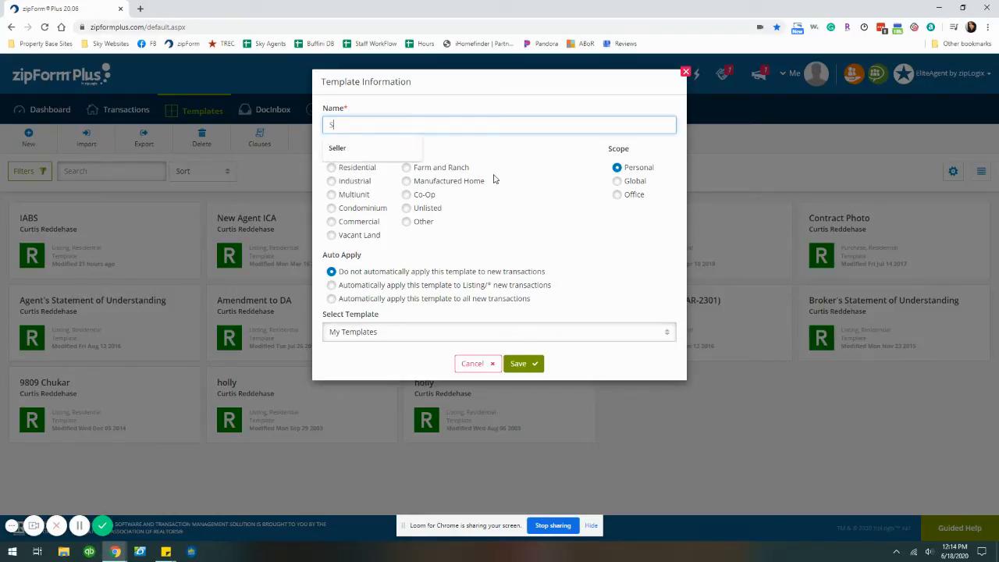
pyautogui.click(343, 172)
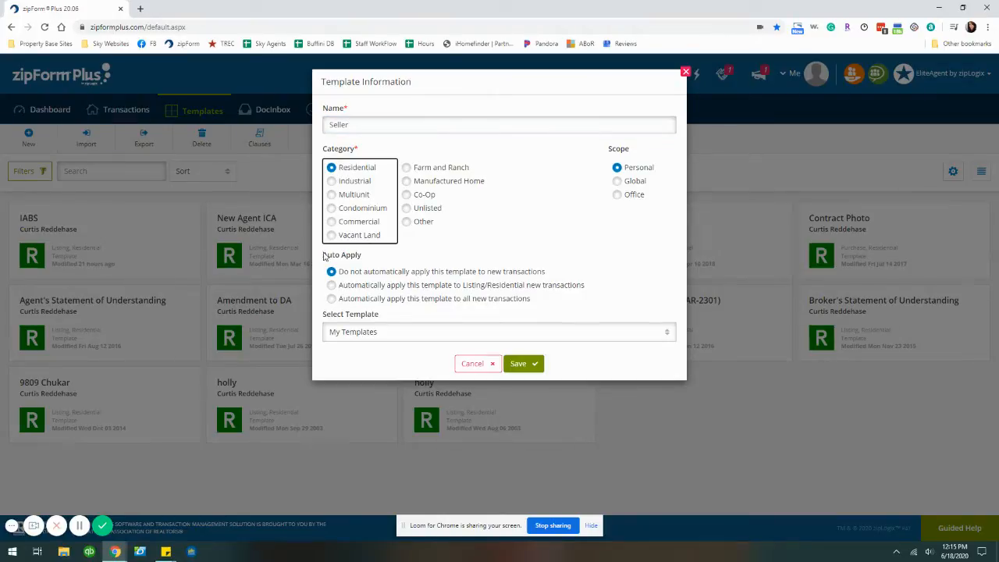
pyautogui.click(356, 285)
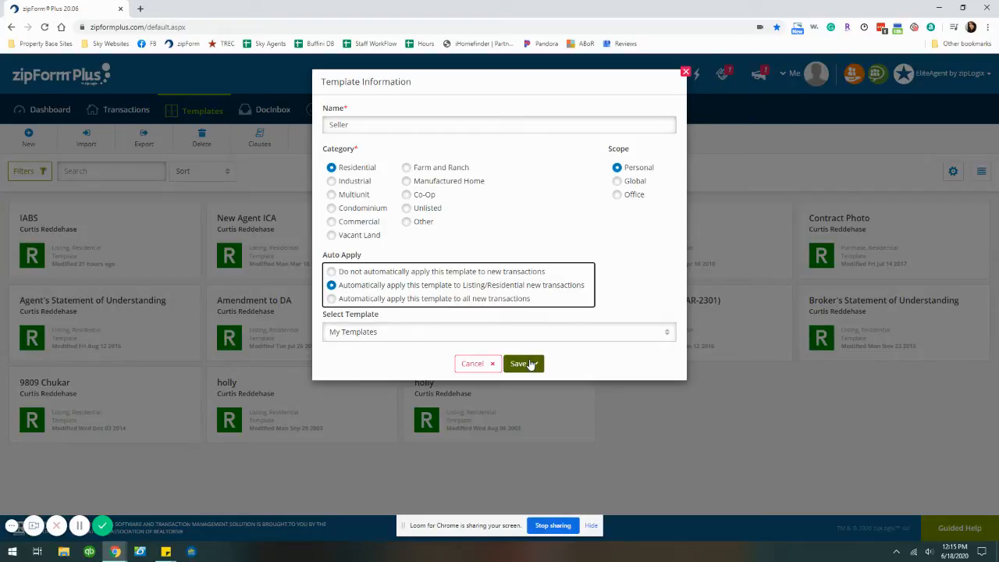
pyautogui.click(530, 364)
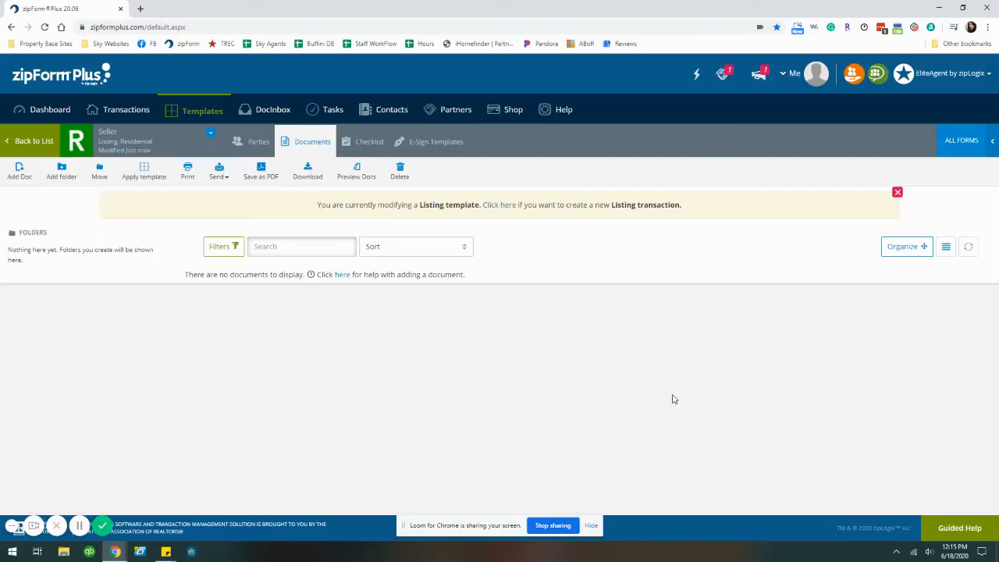
# Find "General" in the Texas Realtors form library and add the General Info. and Notice to a Buyers and Sellers form to the template.
pyautogui.click(960, 141)
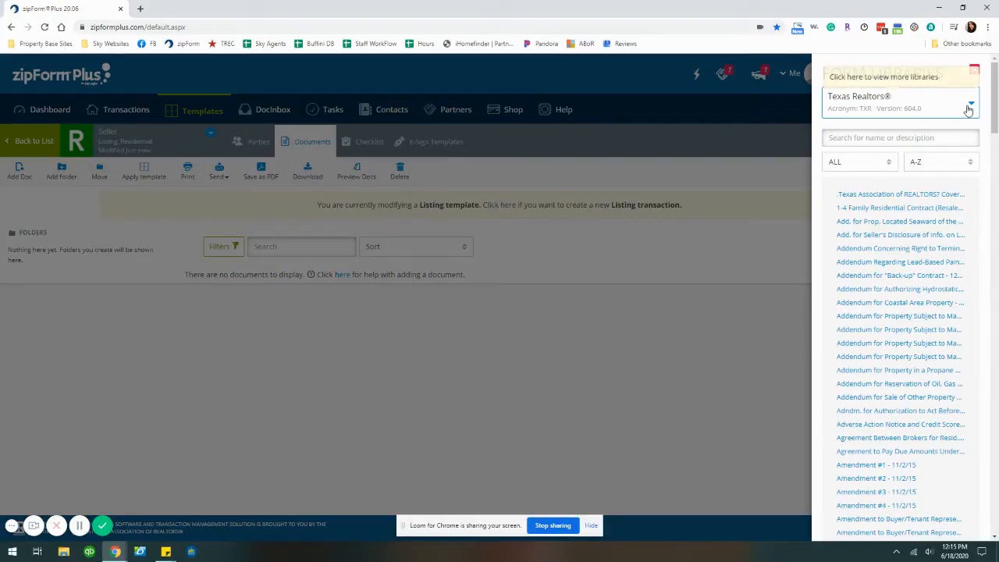
pyautogui.click(970, 107)
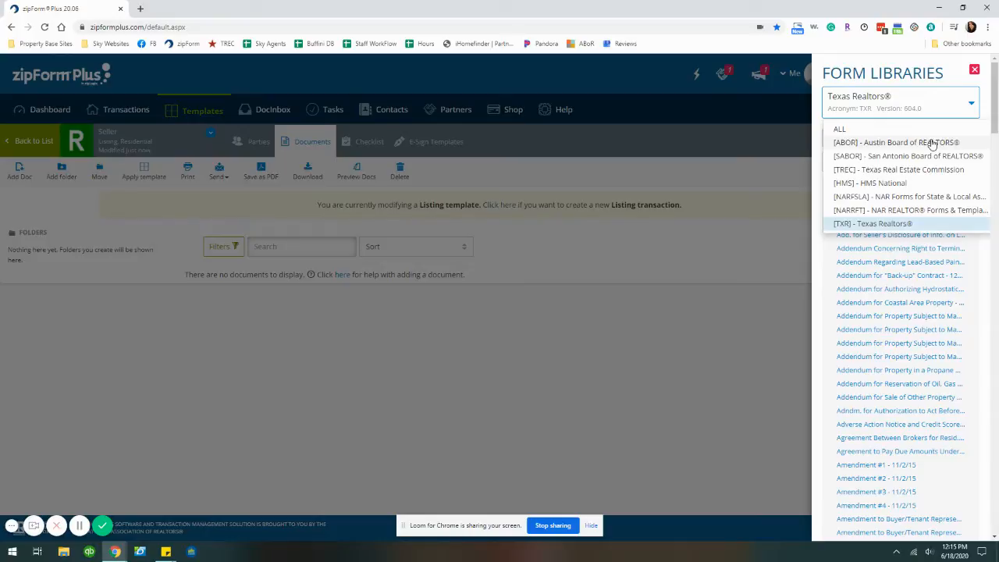
pyautogui.click(892, 224)
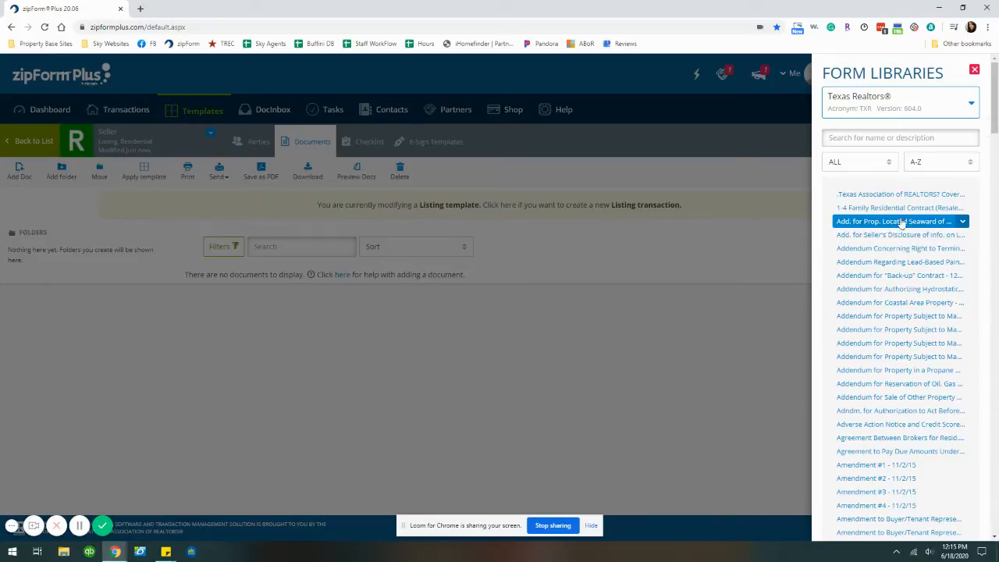
pyautogui.click(941, 138)
pyautogui.write('Gen')
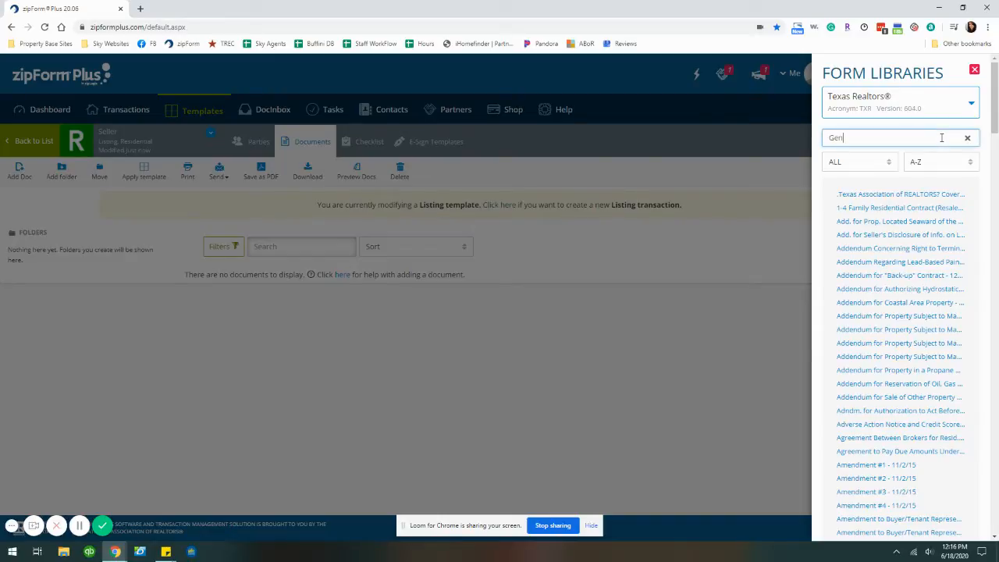
pyautogui.write('eral')
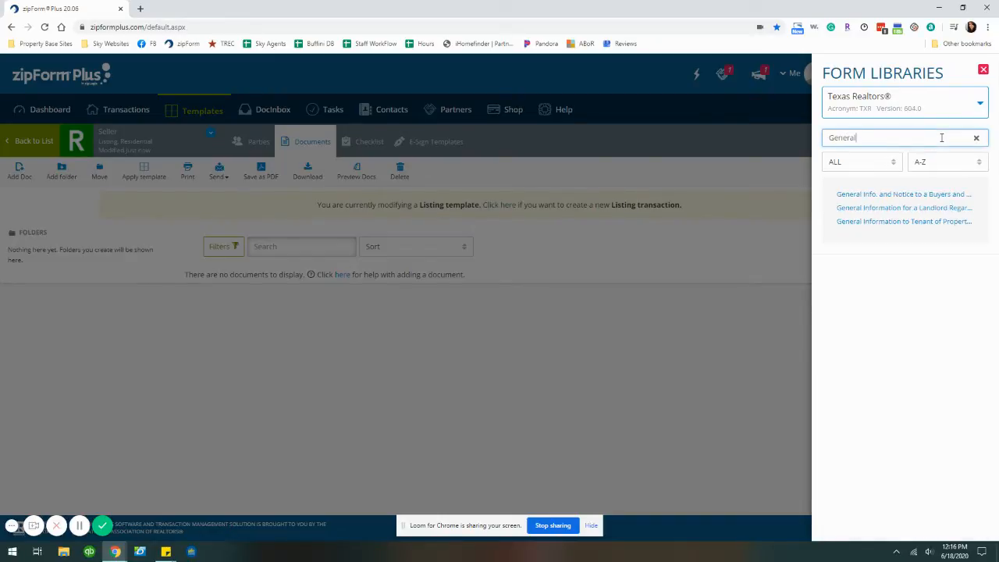
pyautogui.click(939, 195)
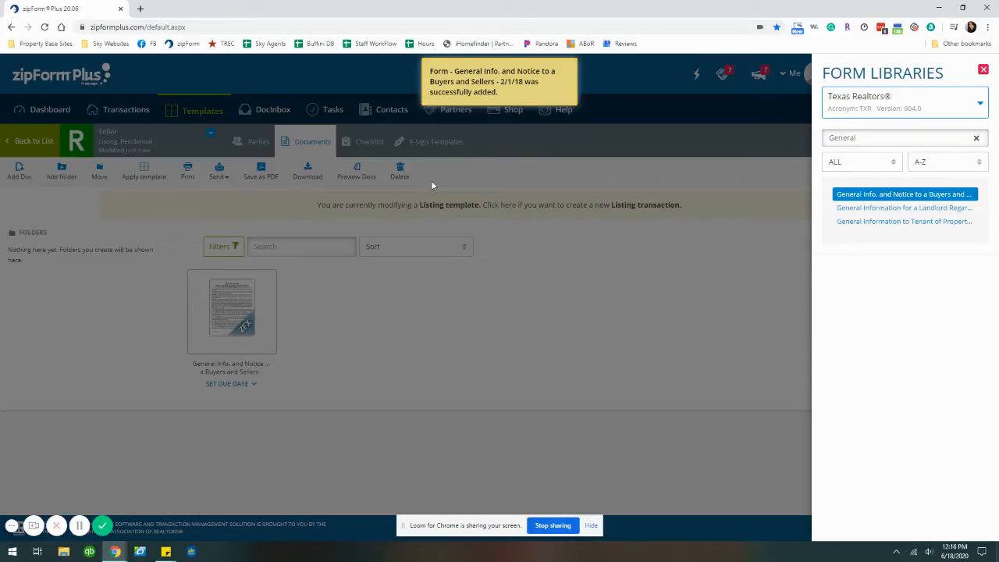
# Search the library for "listing" and add the Resid. Listing - Excl. Right to Sell - 5/1/20 form to the template.
pyautogui.doubleClick(867, 138)
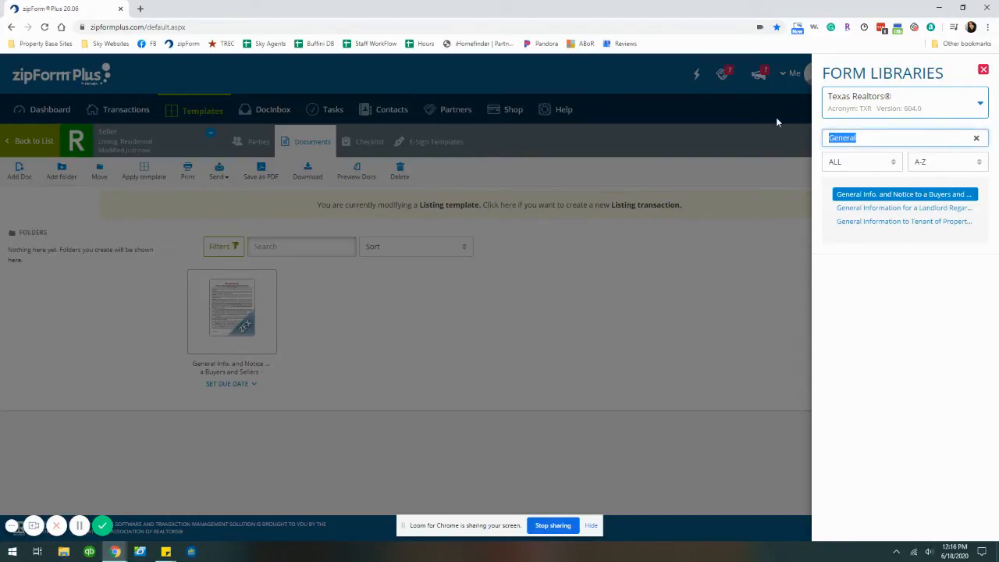
pyautogui.write('agreem')
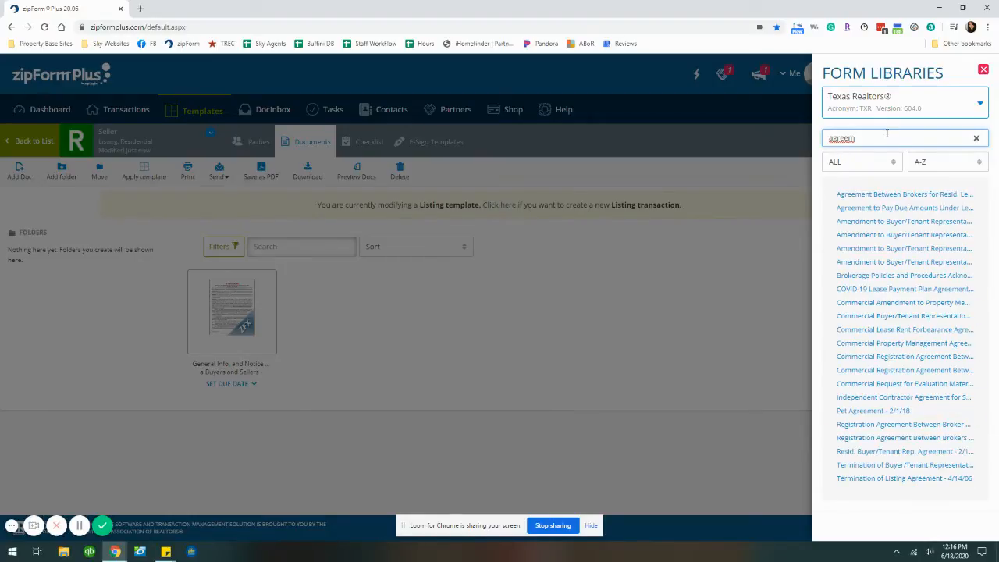
pyautogui.moveTo(865, 137); pyautogui.dragTo(803, 133)
pyautogui.write('listing')
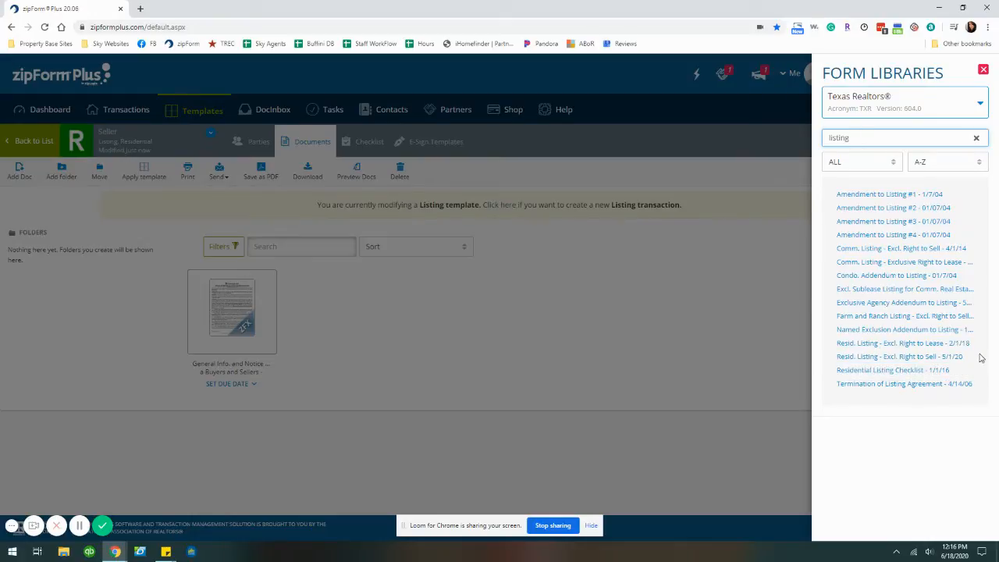
pyautogui.click(940, 357)
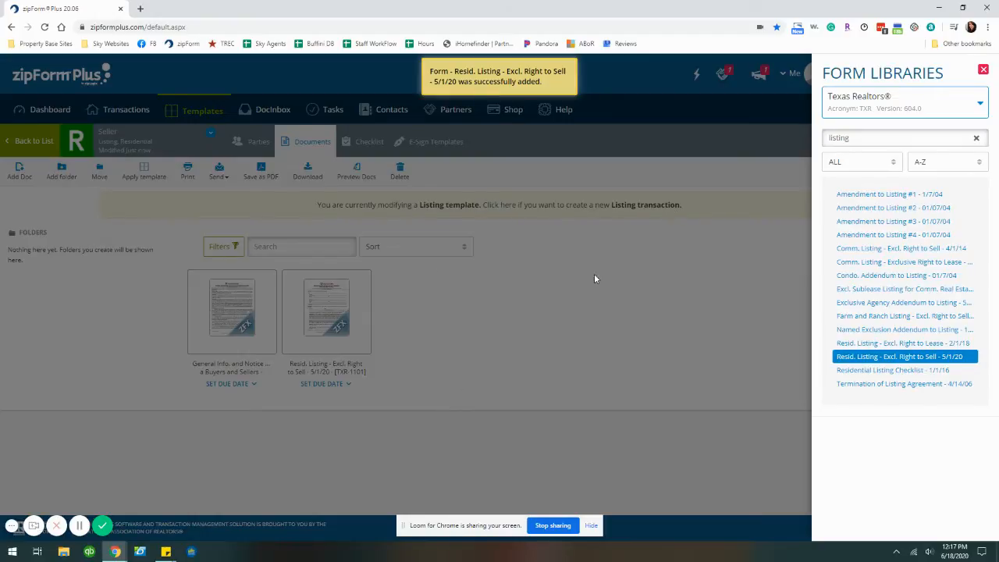
# Search the library for "lead" and add the Addendum Regarding Lead-Based Paint form to the template.
pyautogui.moveTo(879, 133); pyautogui.dragTo(803, 143)
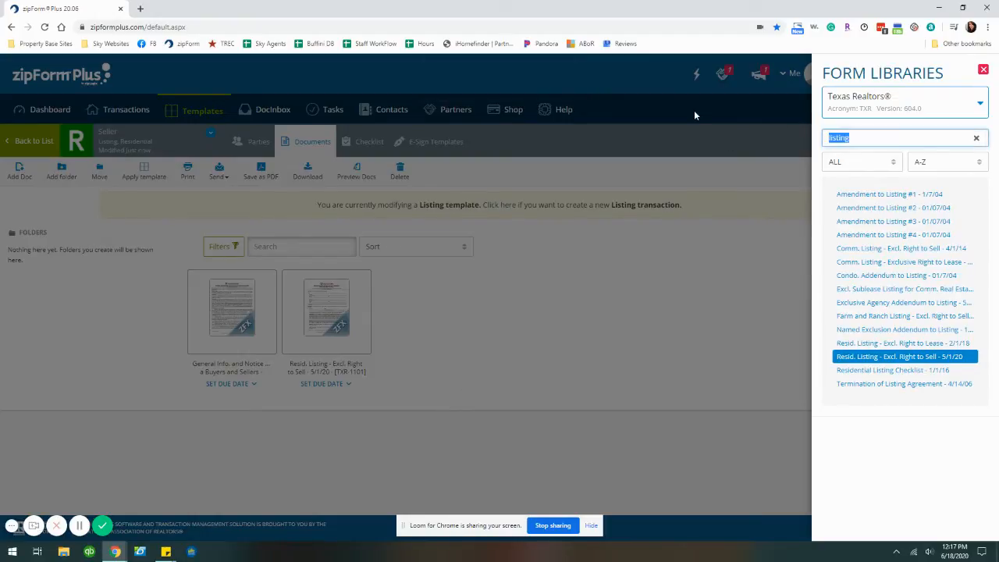
pyautogui.write('lead')
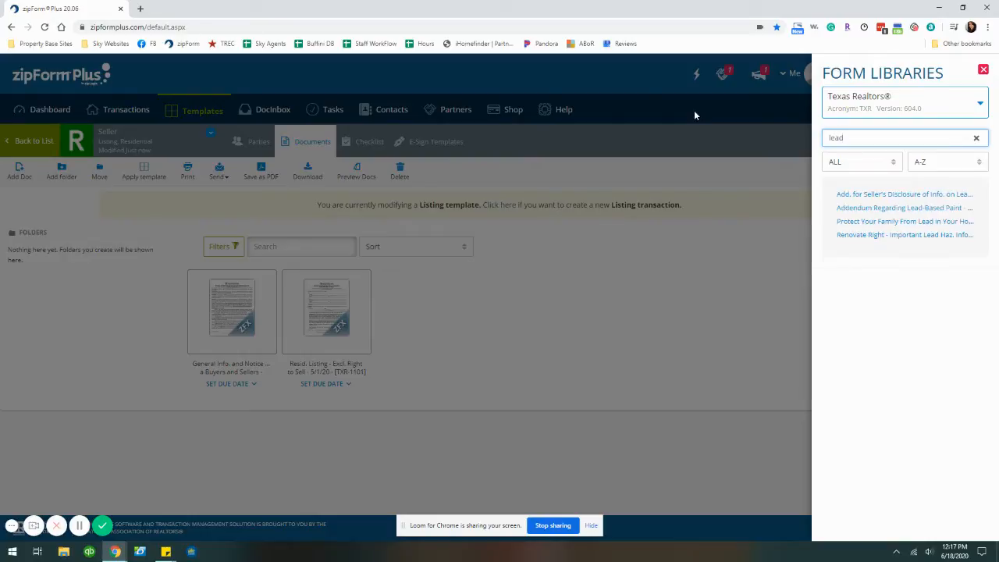
pyautogui.click(864, 208)
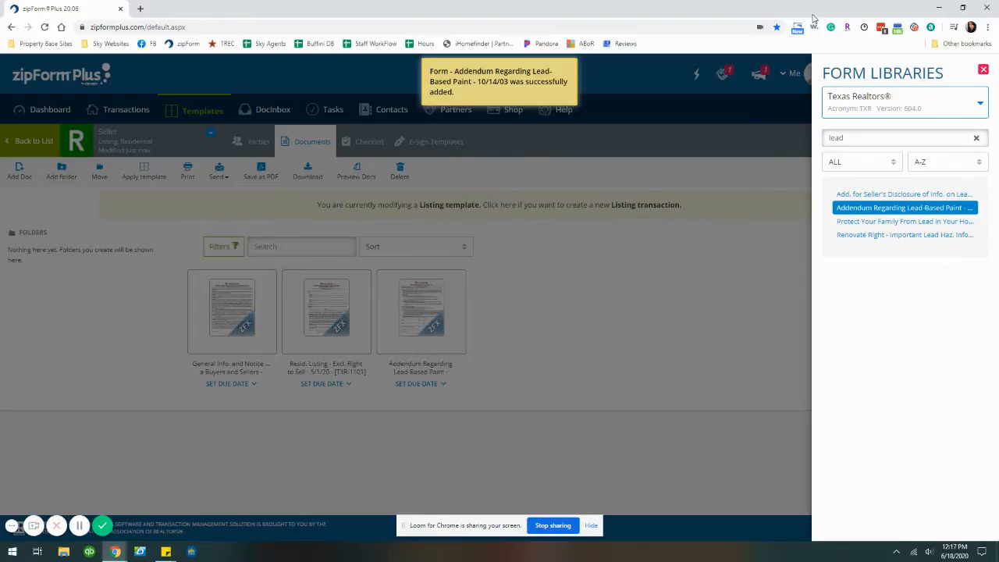
# Search the library for "seller" and add the Add. for Seller's Disclosure of Info. on Lead-Based Paint form.
pyautogui.moveTo(881, 141); pyautogui.dragTo(804, 142)
pyautogui.write('se')
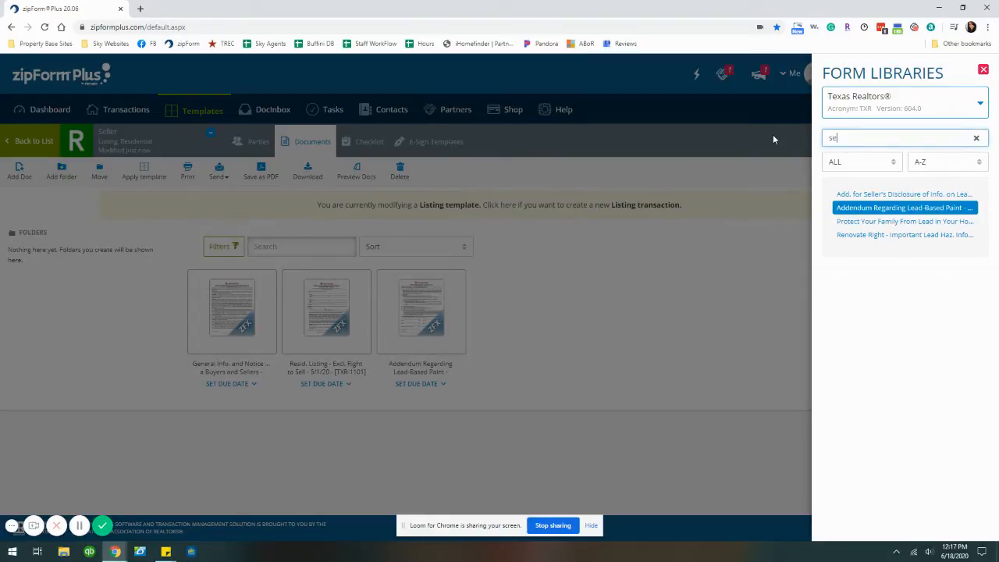
pyautogui.write('llers')
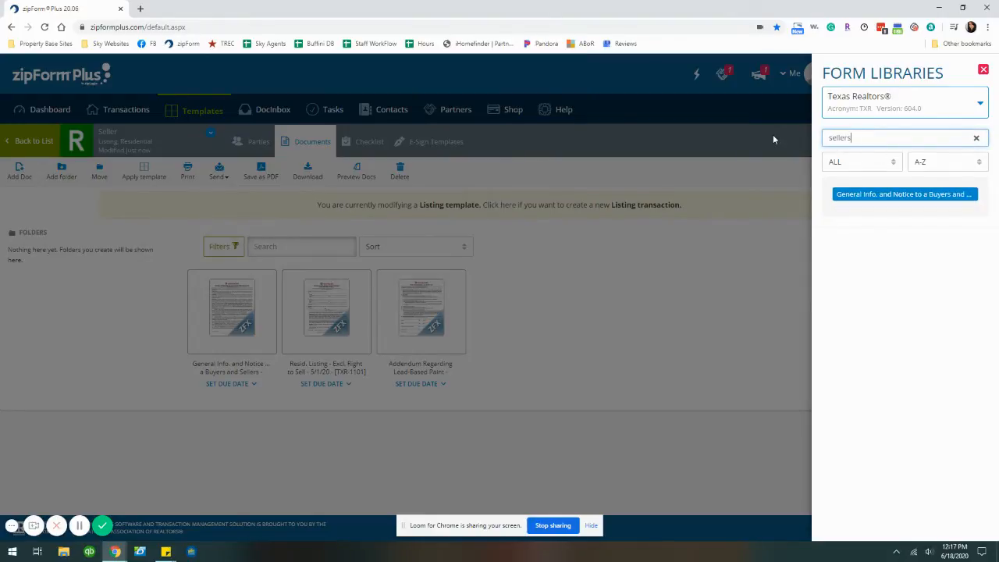
pyautogui.press('BackSpace')
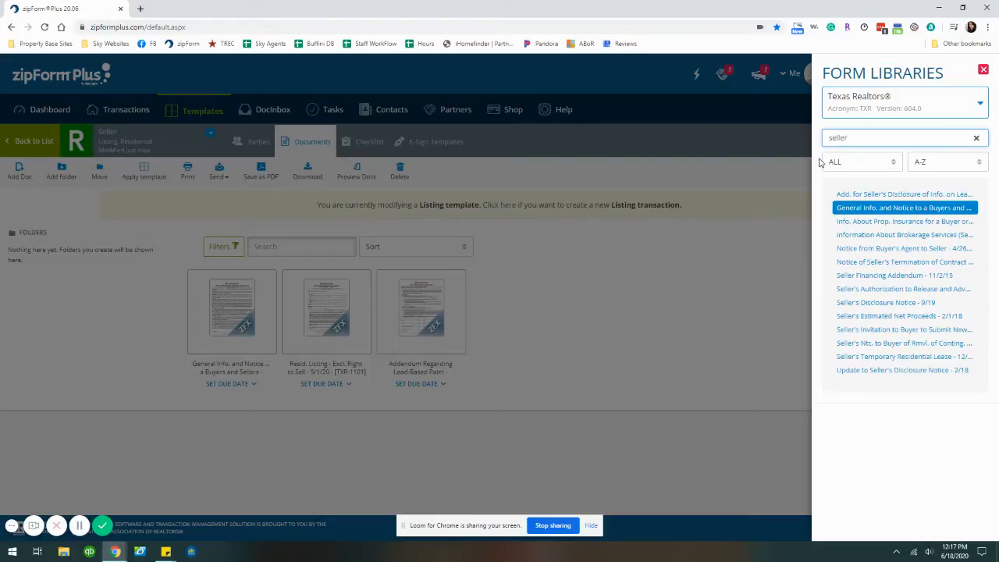
pyautogui.doubleClick(855, 195)
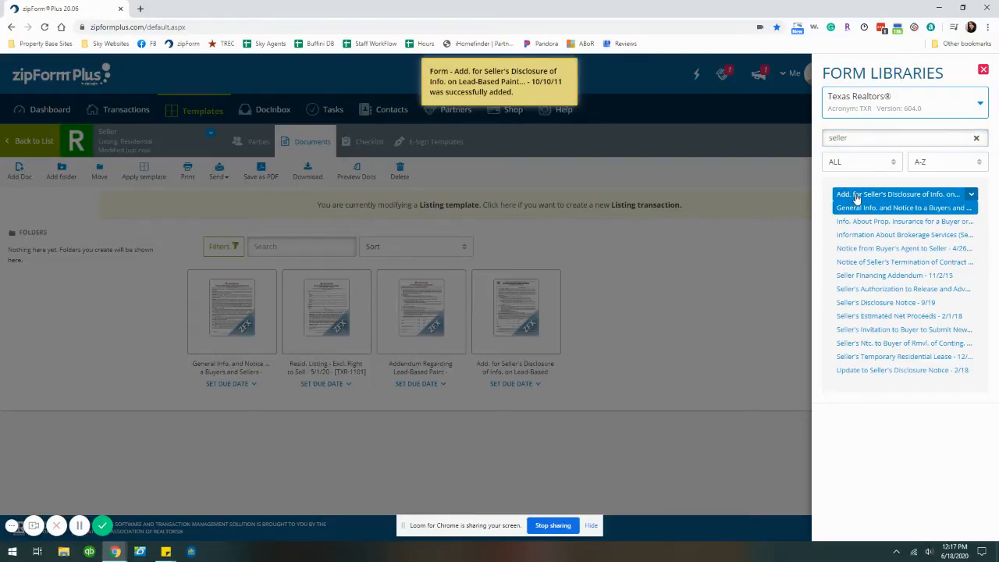
# Search for "wire", add the Wire Fraud Warning - 2/1/18 form to the template, and close the form libraries.
pyautogui.doubleClick(860, 139)
pyautogui.write('wire')
pyautogui.click(855, 194)
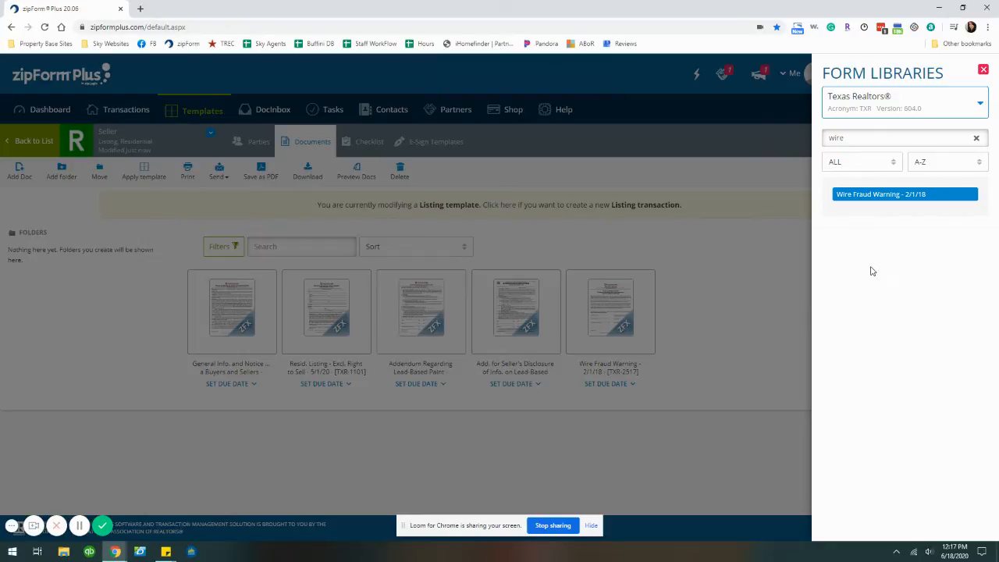
pyautogui.click(983, 70)
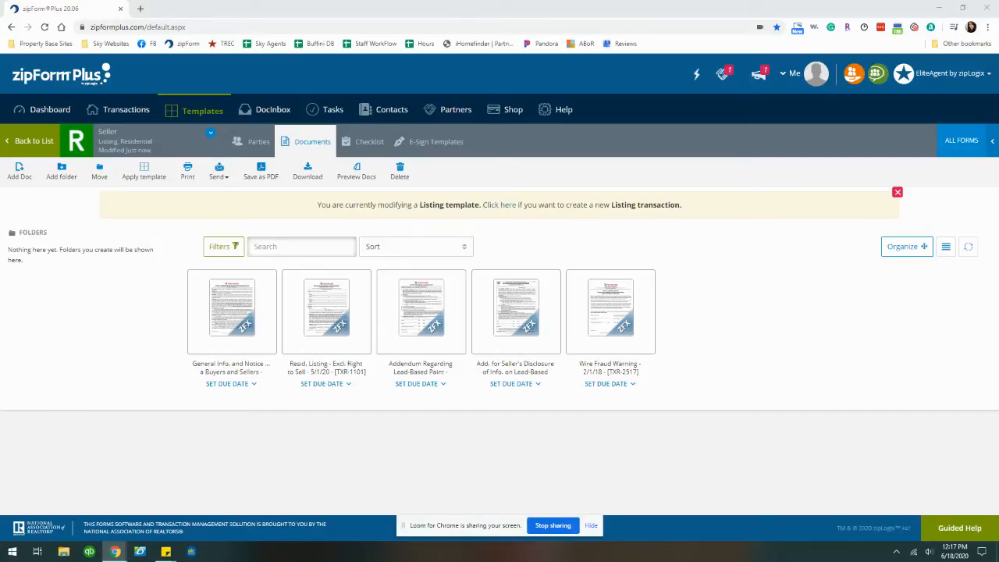
# Download the COVID-19 Certification for Property Access PDF from the Sky Realty Wiki's Business Forms page and return to the forms list.
pyautogui.moveTo(998, 34); pyautogui.dragTo(512, 6)
pyautogui.click(56, 185)
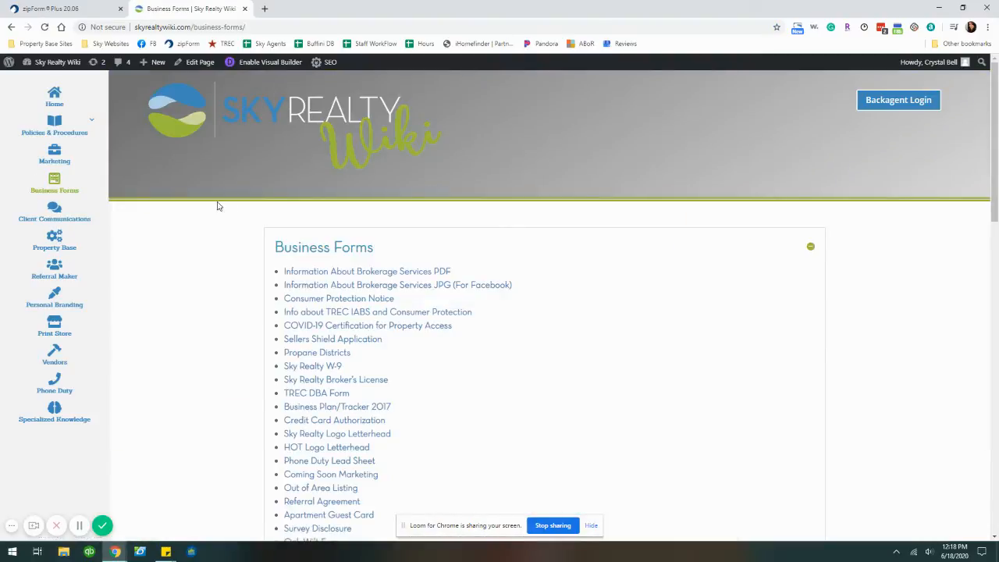
pyautogui.click(406, 331)
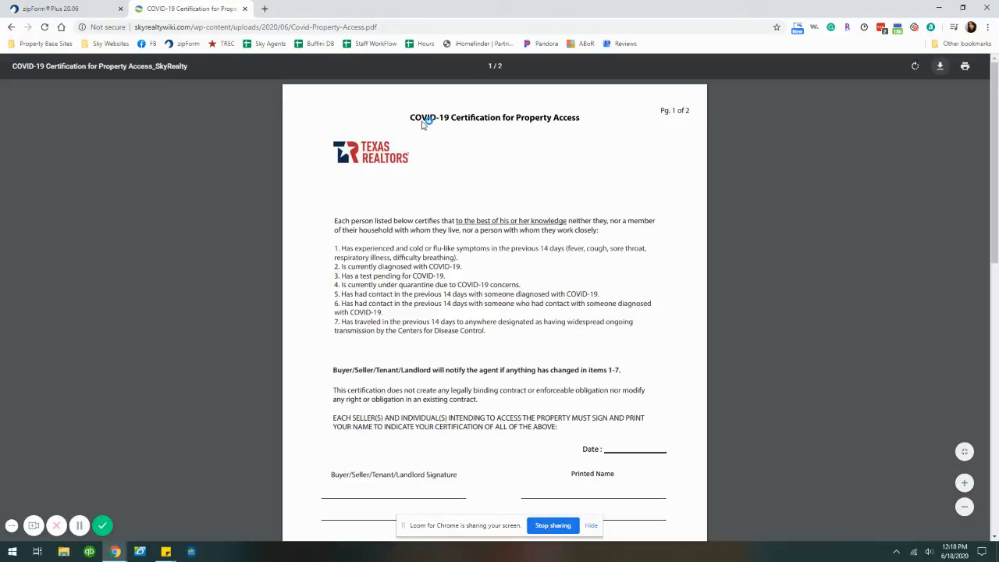
pyautogui.click(412, 264)
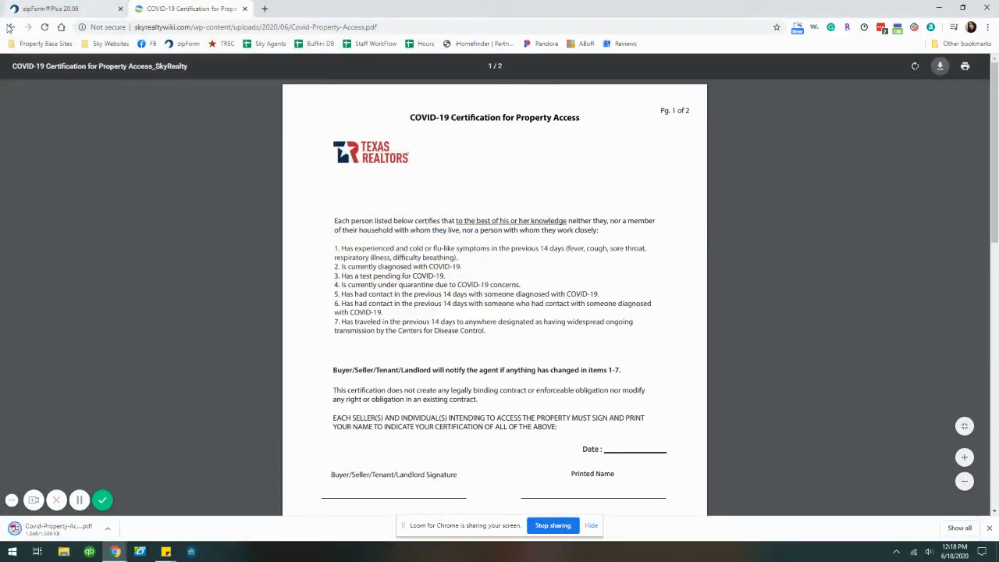
pyautogui.click(4, 25)
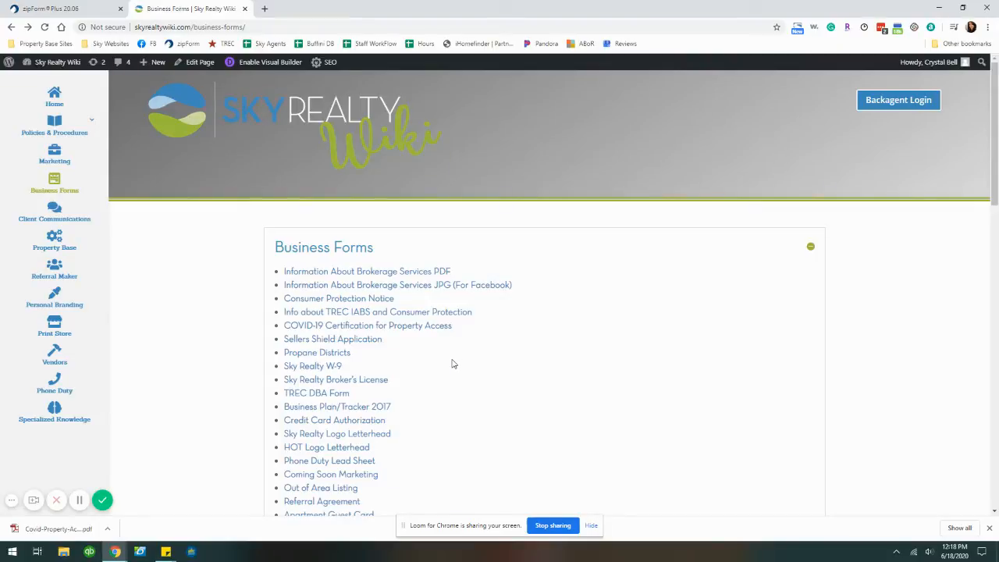
# Open the Survey Disclosure from the Business Forms list, download it as a PDF document, and return to the wiki page.
pyautogui.scroll(-2, 452, 363)
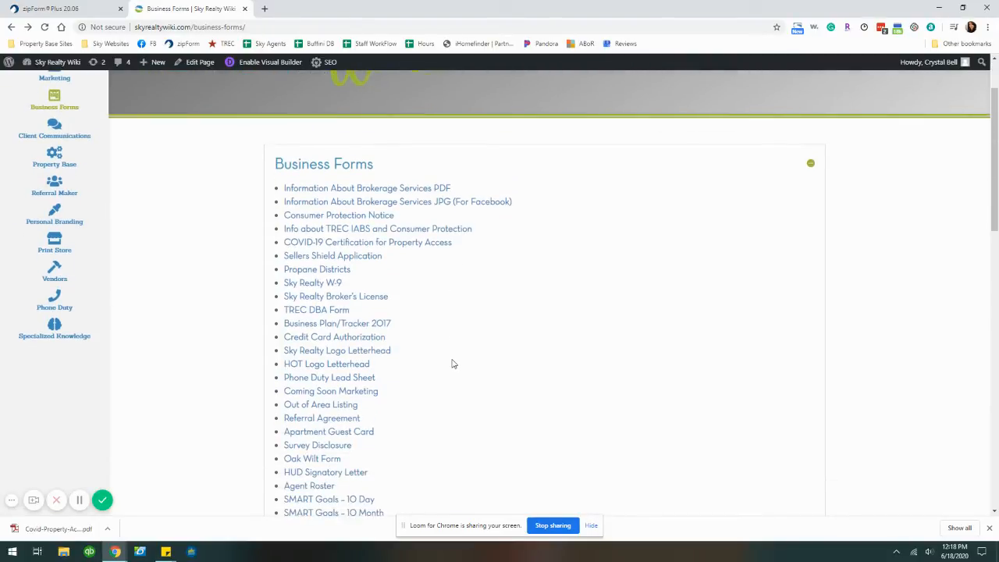
pyautogui.click(329, 451)
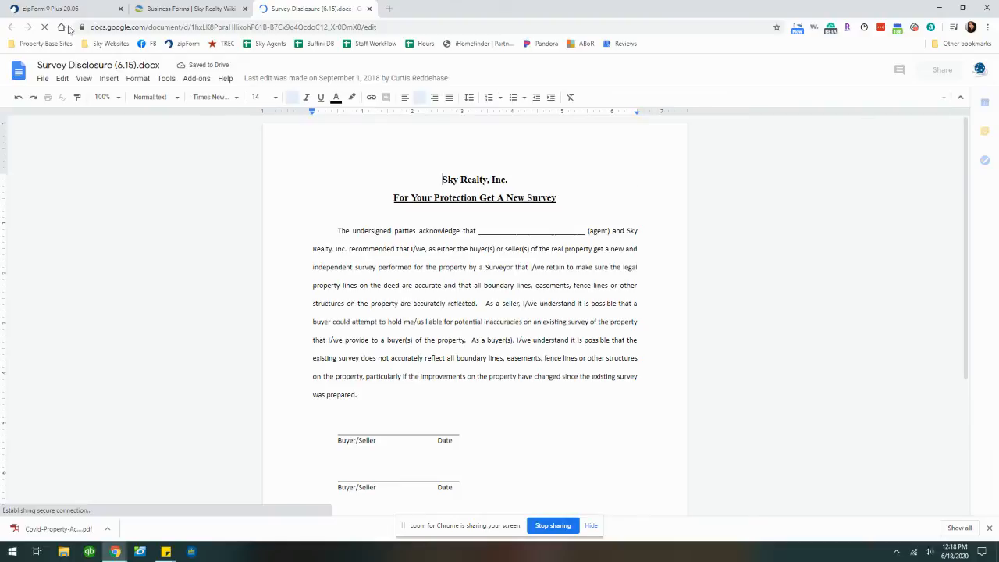
pyautogui.click(43, 79)
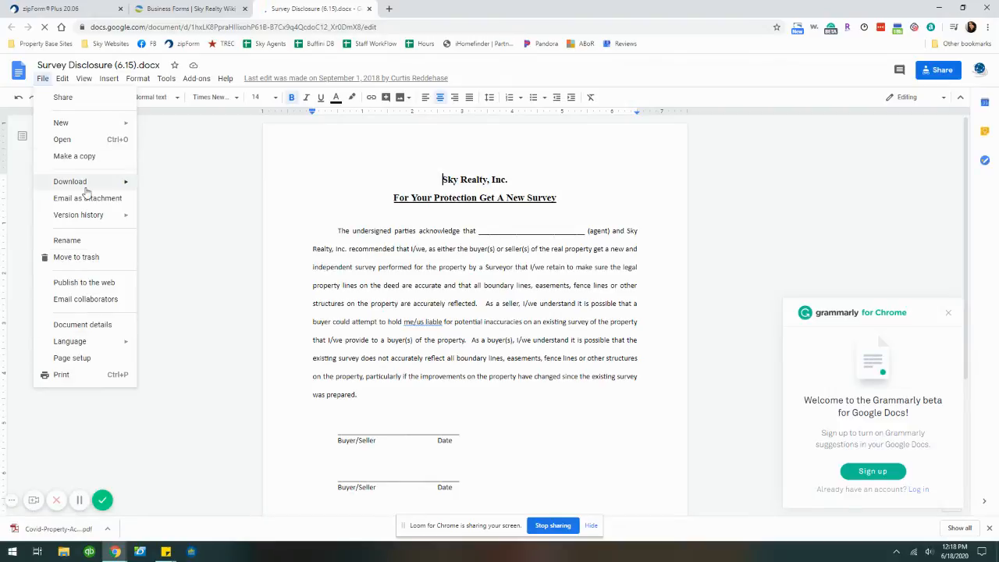
pyautogui.moveTo(122, 182)
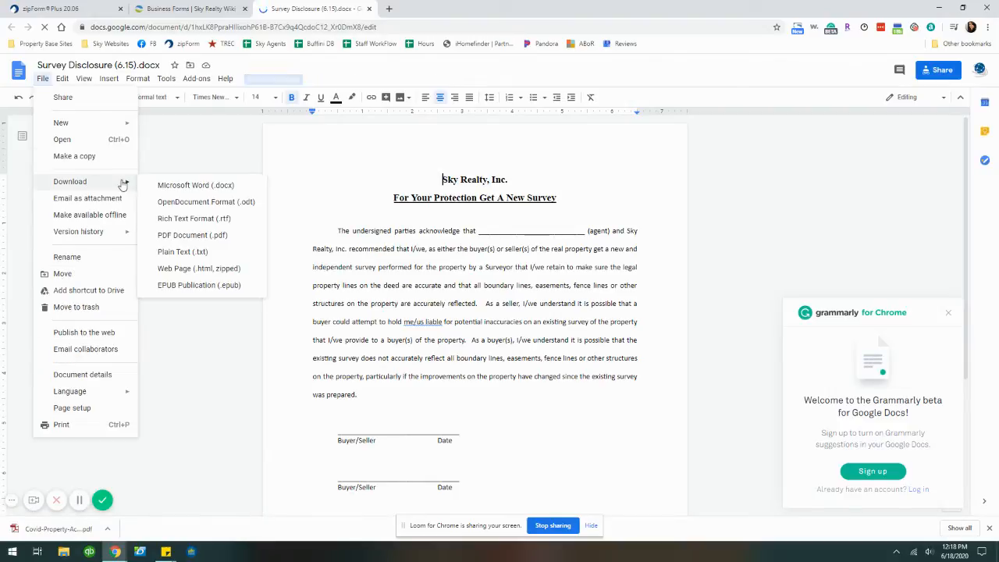
pyautogui.click(192, 236)
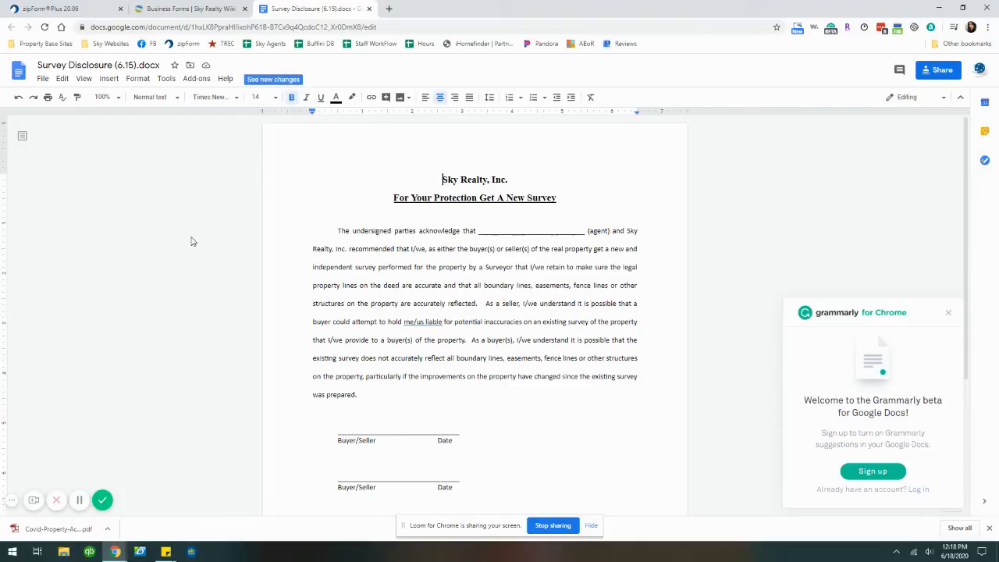
pyautogui.click(148, 7)
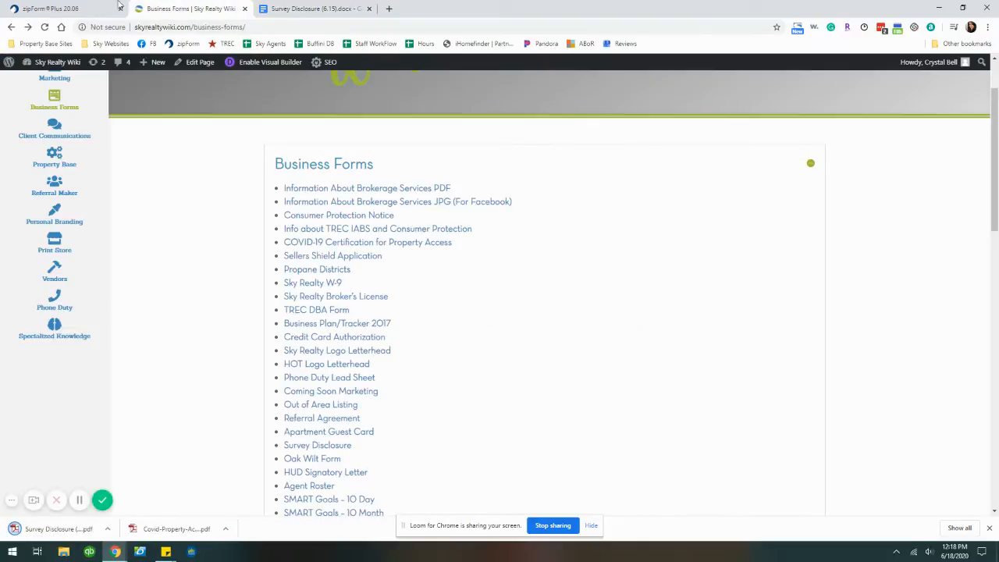
# Switch to zipForm Plus and read through the General Info. and Notice to Buyers and Sellers form, including its survey section and signature area.
pyautogui.click(62, 9)
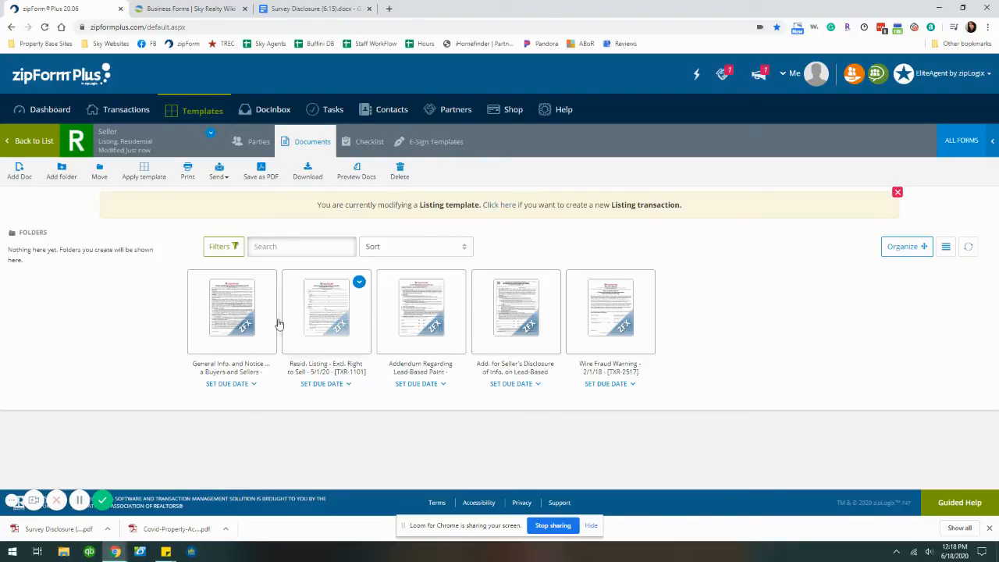
pyautogui.click(232, 316)
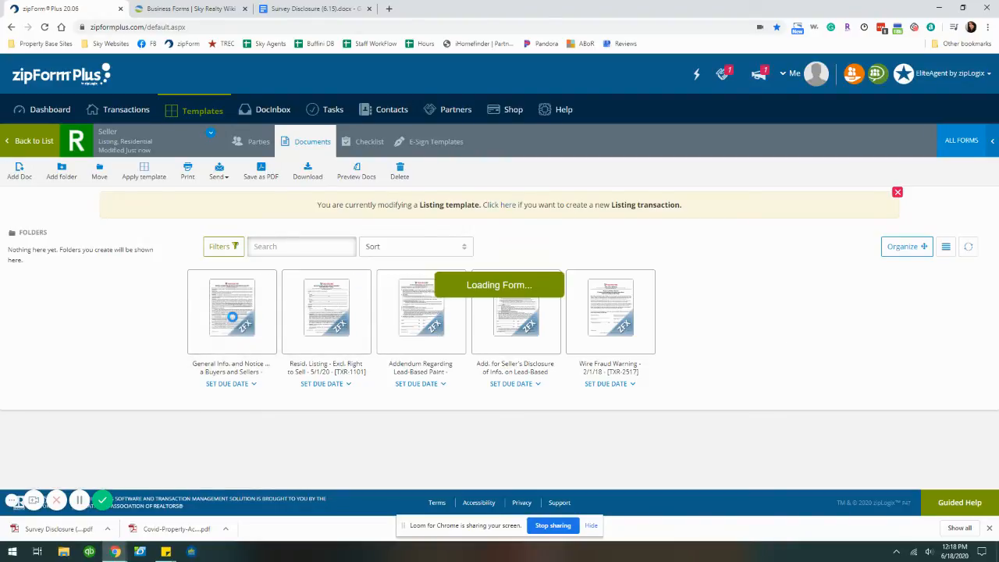
pyautogui.scroll(-3, 549, 222)
pyautogui.scroll(-10, 549, 223)
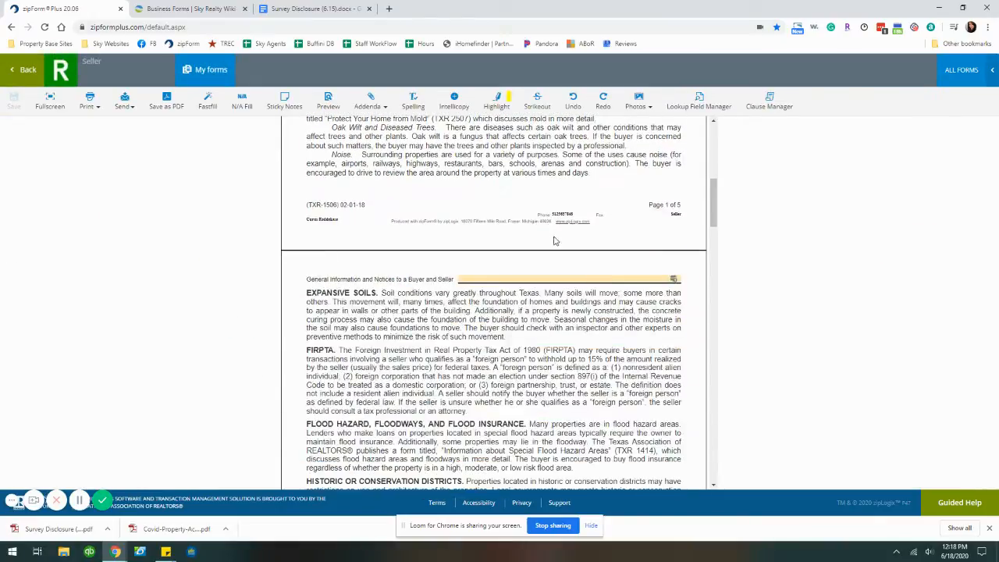
pyautogui.scroll(-15, 549, 210)
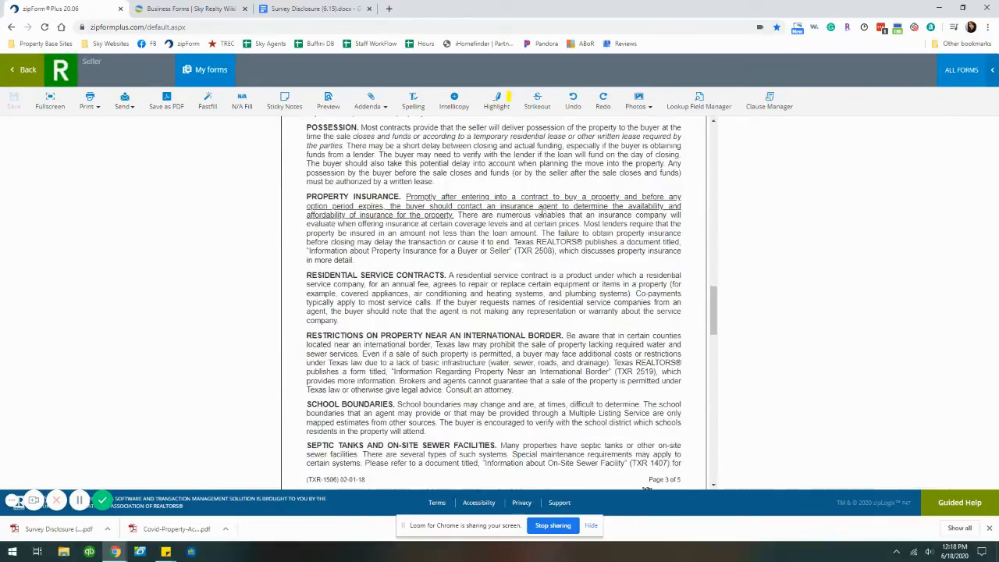
pyautogui.scroll(-4, 535, 189)
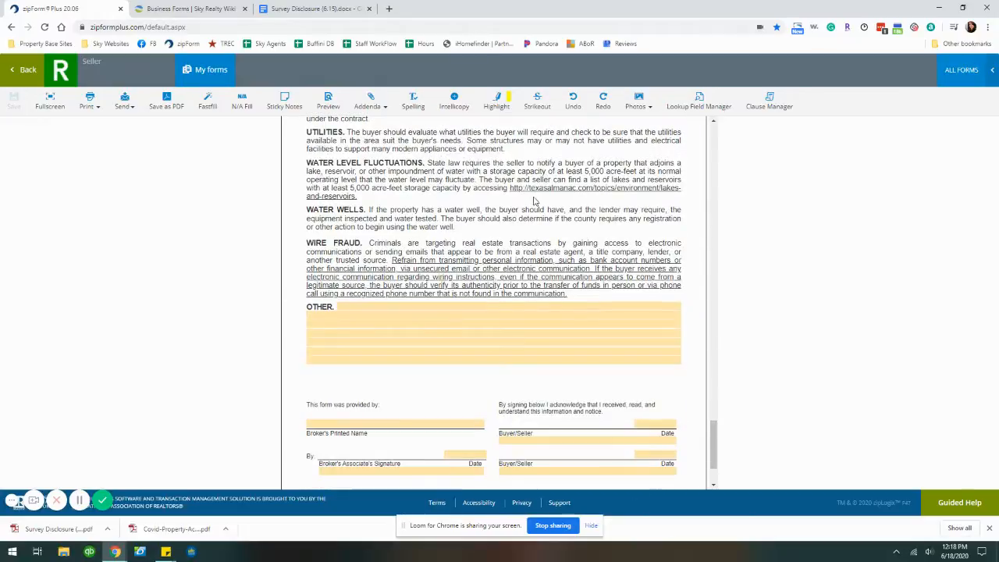
pyautogui.scroll(5, 546, 361)
pyautogui.scroll(8, 469, 269)
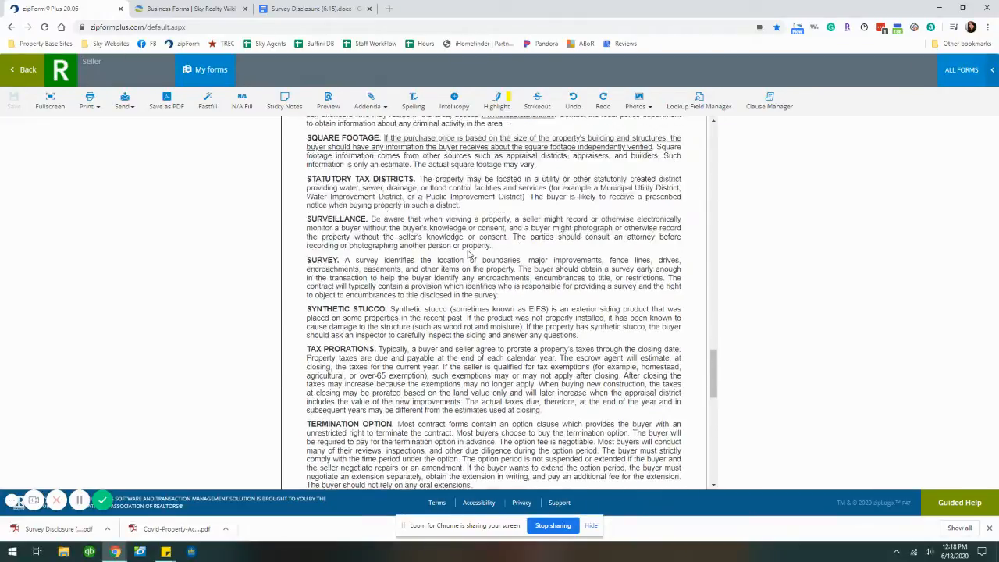
pyautogui.scroll(6, 469, 253)
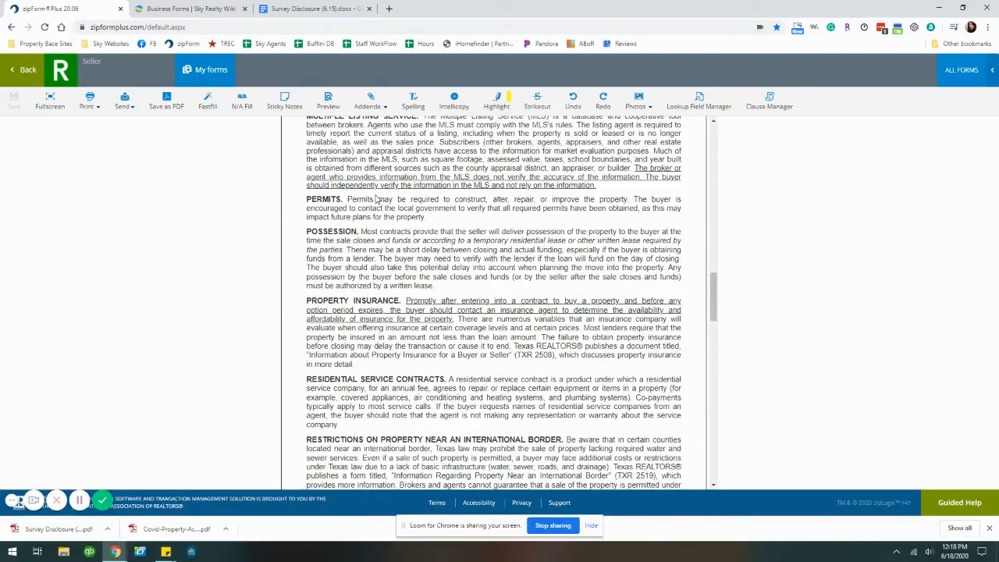
pyautogui.click(24, 70)
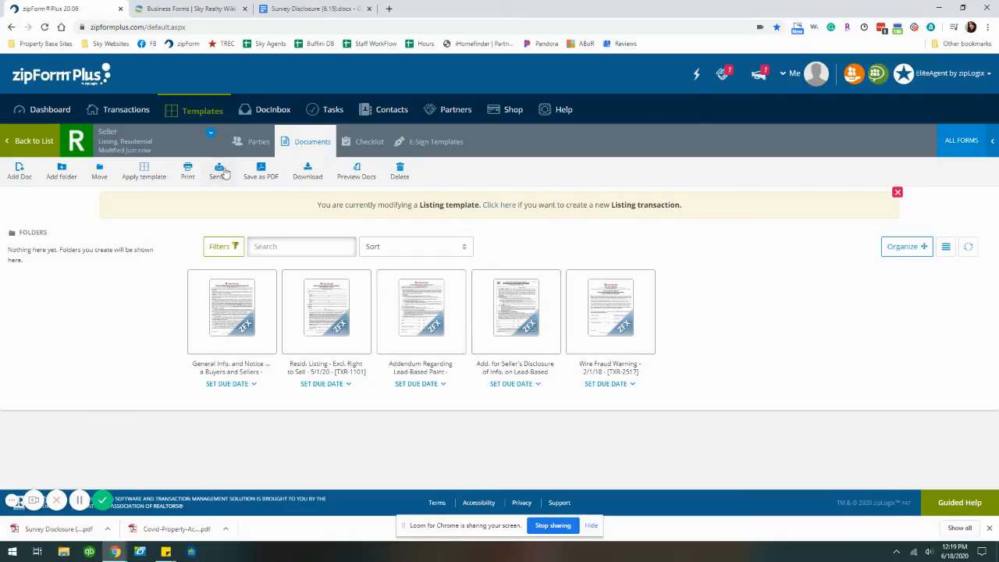
pyautogui.click(17, 177)
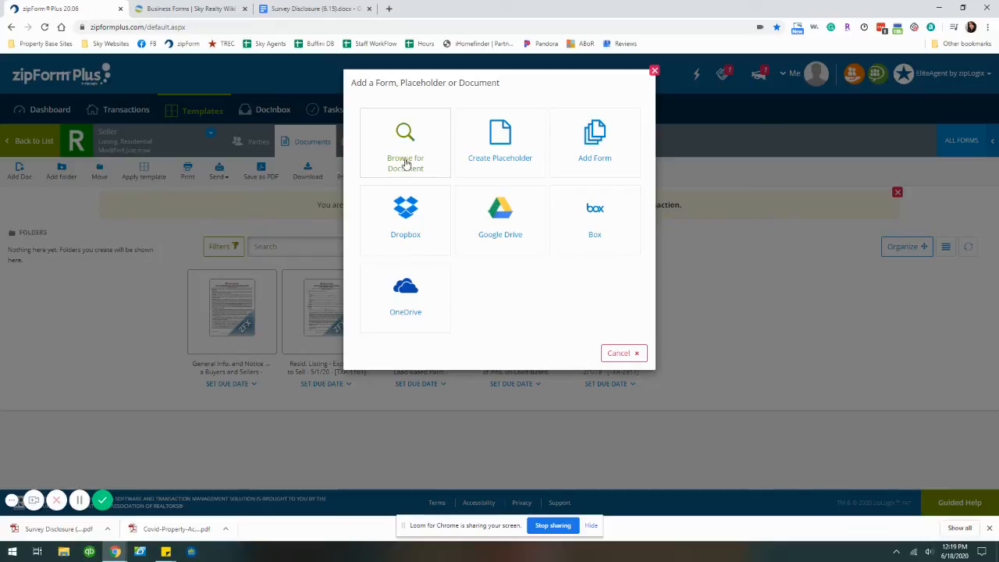
pyautogui.moveTo(55, 529); pyautogui.dragTo(748, 319)
pyautogui.click(397, 134)
pyautogui.click(335, 113)
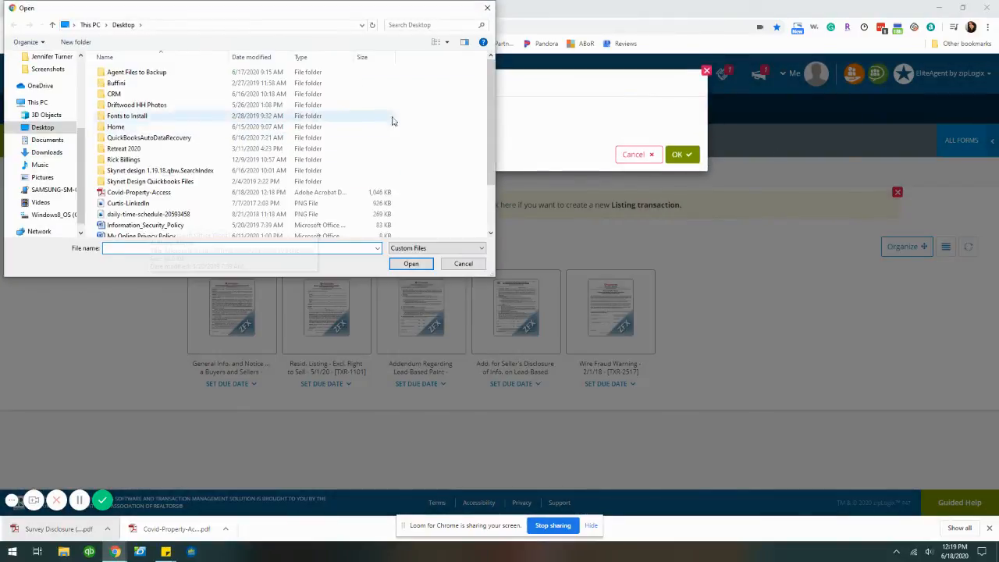
pyautogui.click(462, 266)
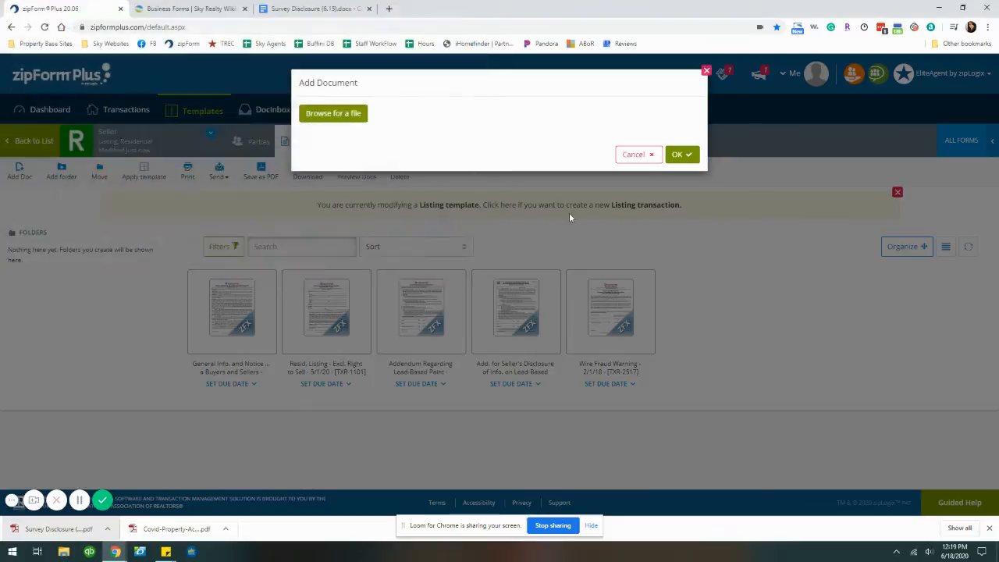
pyautogui.click(649, 156)
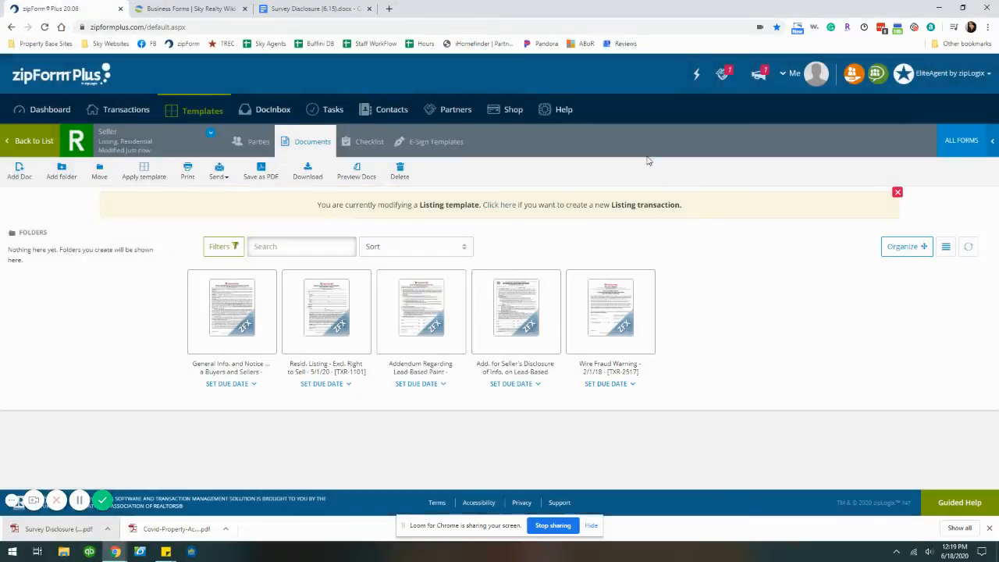
# Add the downloaded Survey Disclosure (6.15) and Covid-Property-Access PDFs to the Seller template, keeping their default display names.
pyautogui.moveTo(53, 529); pyautogui.dragTo(777, 337)
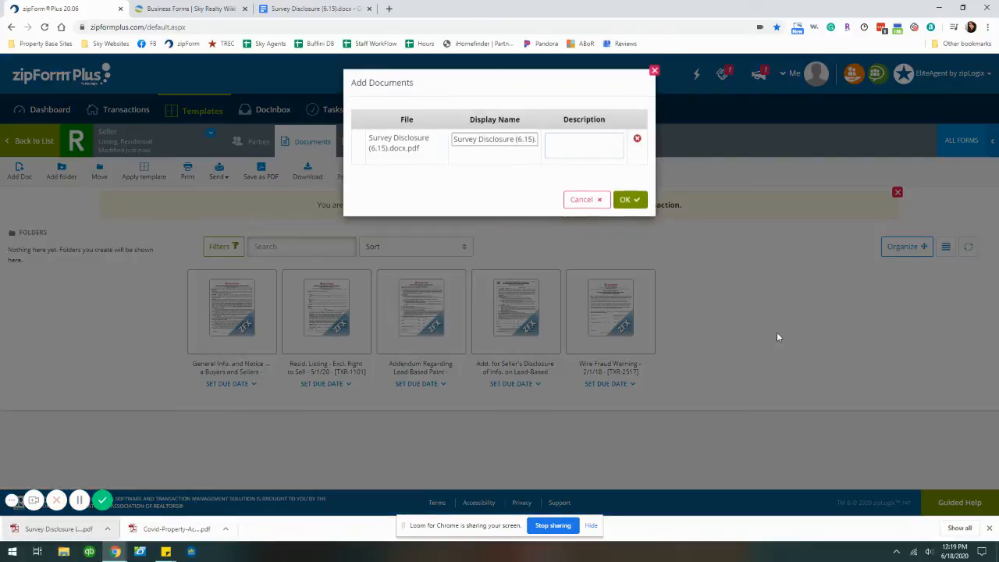
pyautogui.click(629, 201)
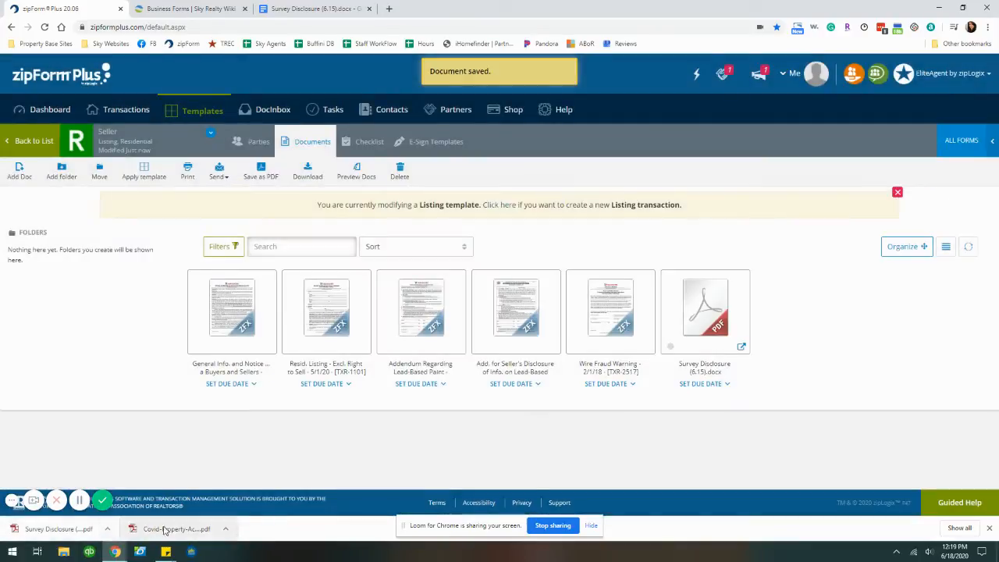
pyautogui.moveTo(163, 530); pyautogui.dragTo(832, 323)
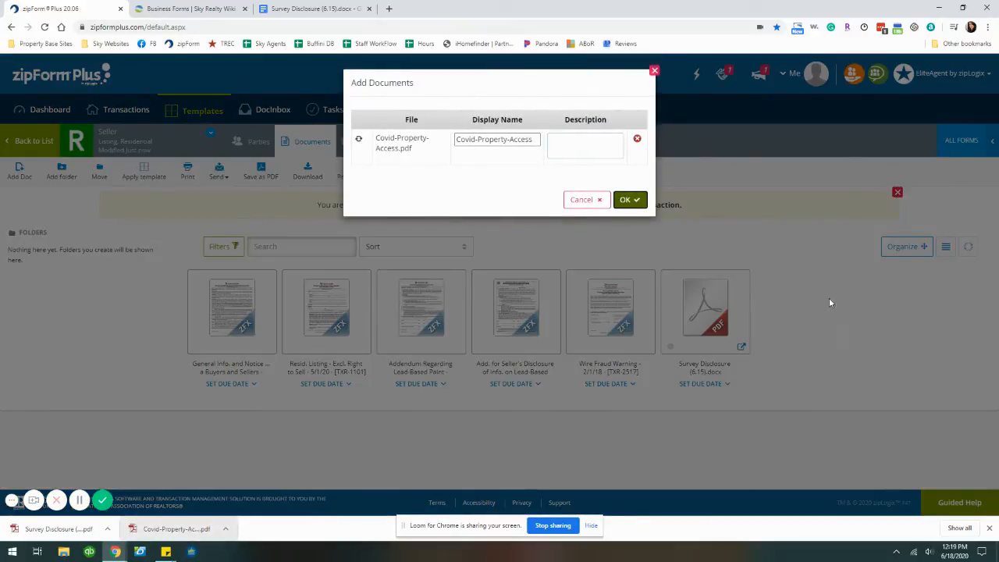
pyautogui.click(632, 201)
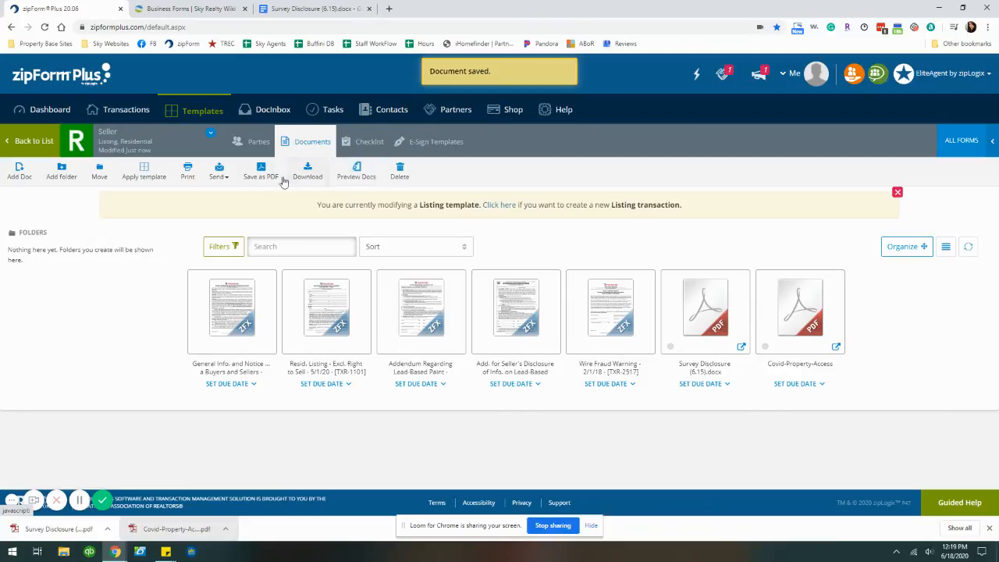
# Reopen the Seller template from the template list to check its documents, and return to the list.
pyautogui.click(31, 142)
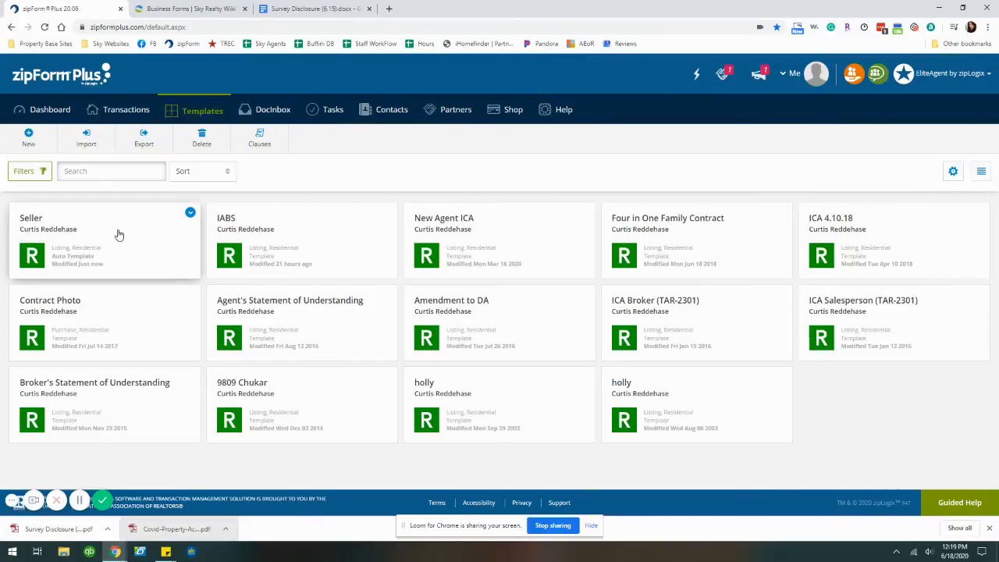
pyautogui.click(118, 230)
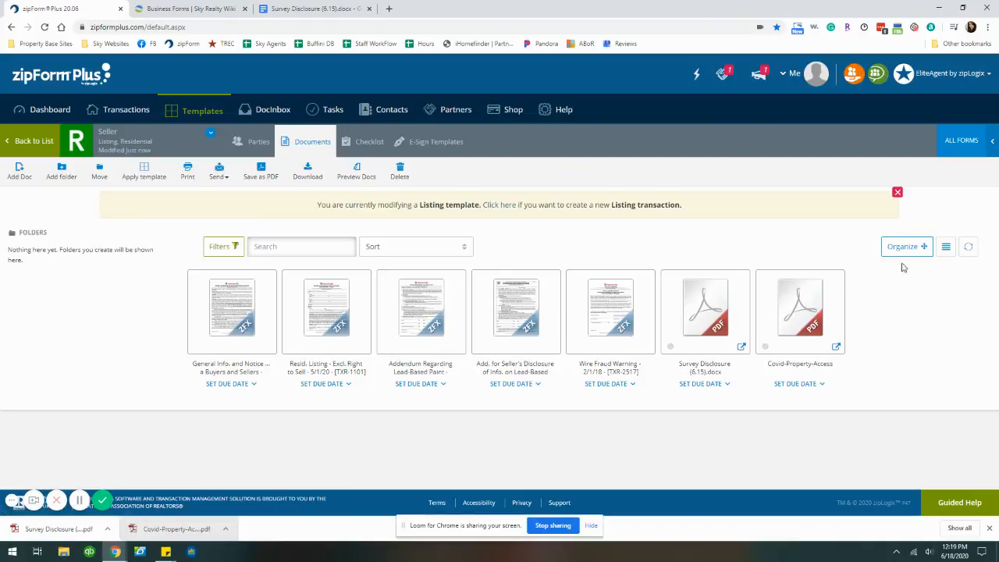
pyautogui.click(31, 142)
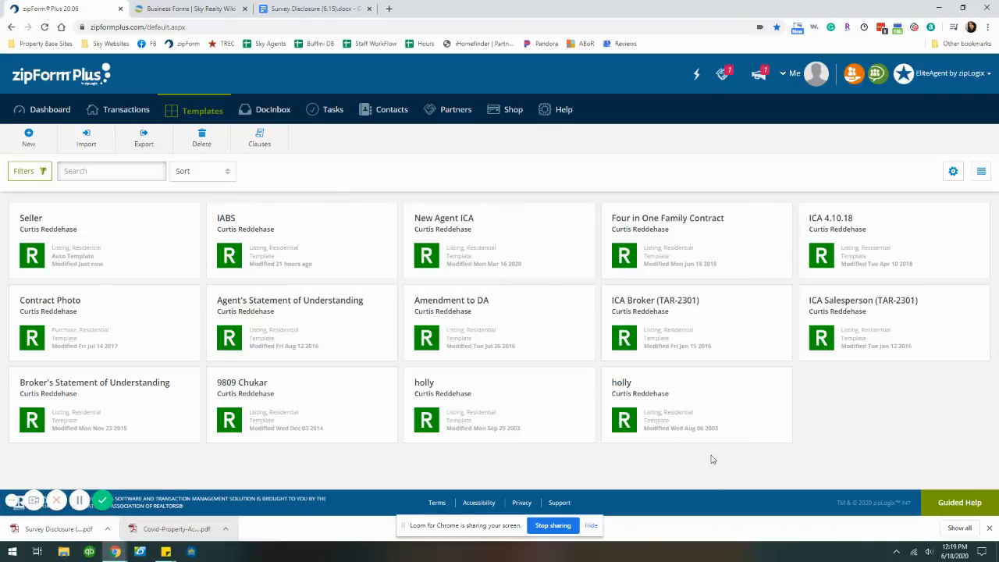